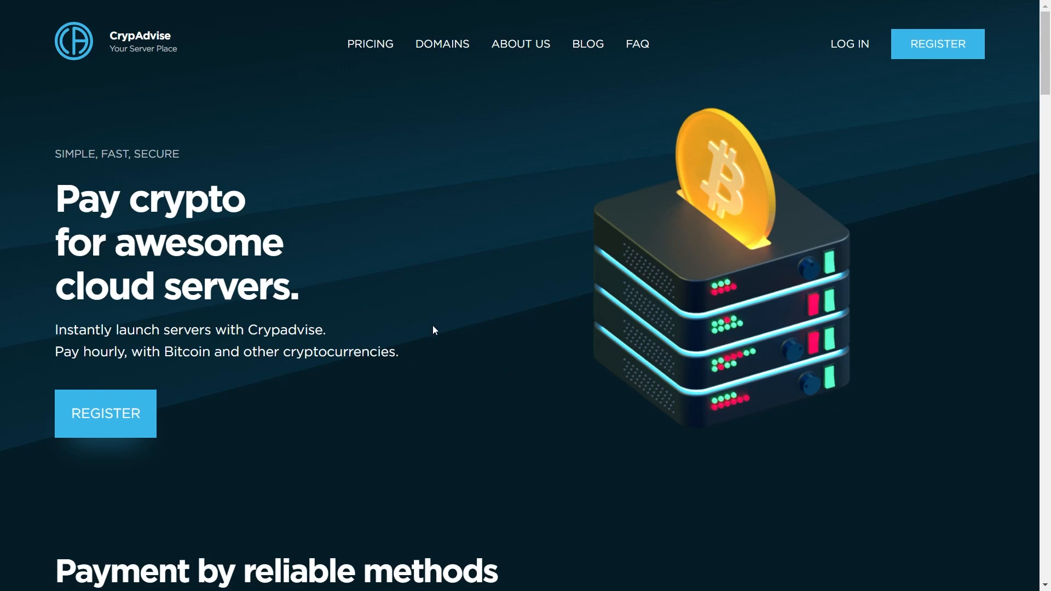
Examine the accepted crypto payment methods and the providers' server pricing on the homepage.
scroll(449, 387, down, 2)
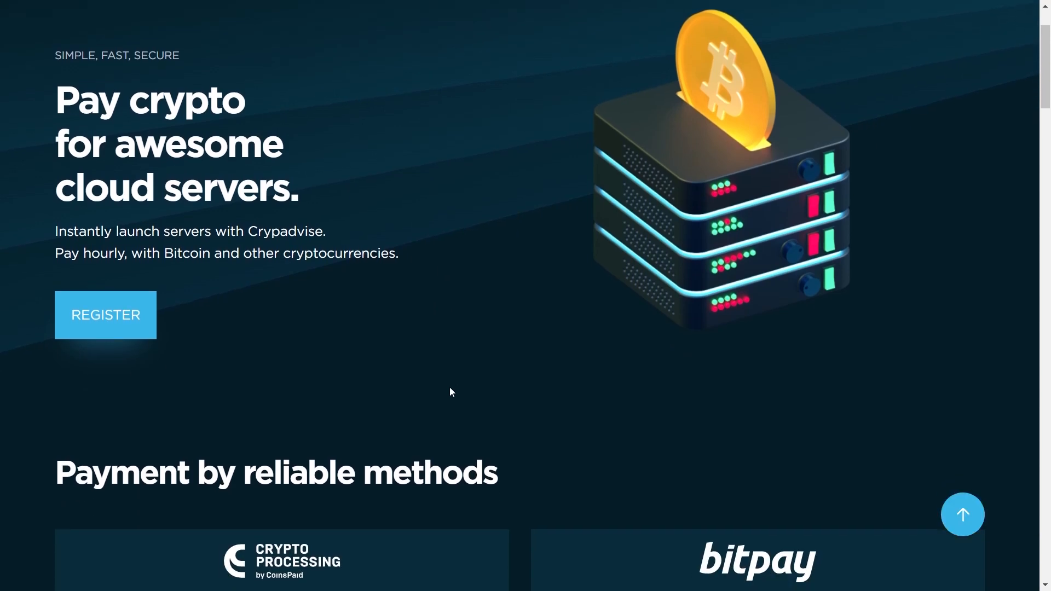
scroll(449, 389, down, 5)
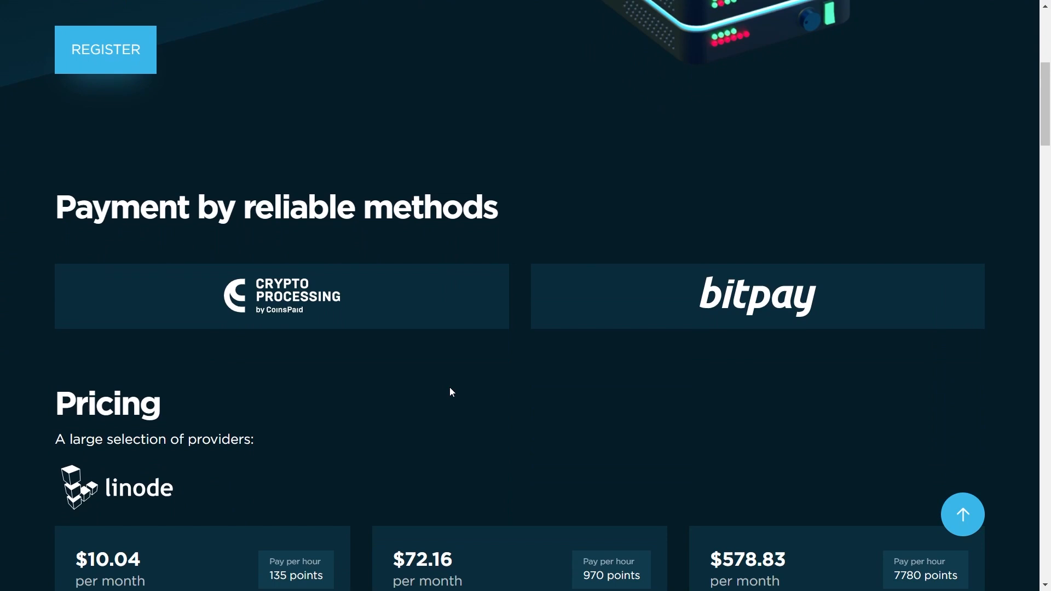
scroll(450, 392, down, 3)
scroll(450, 388, down, 1)
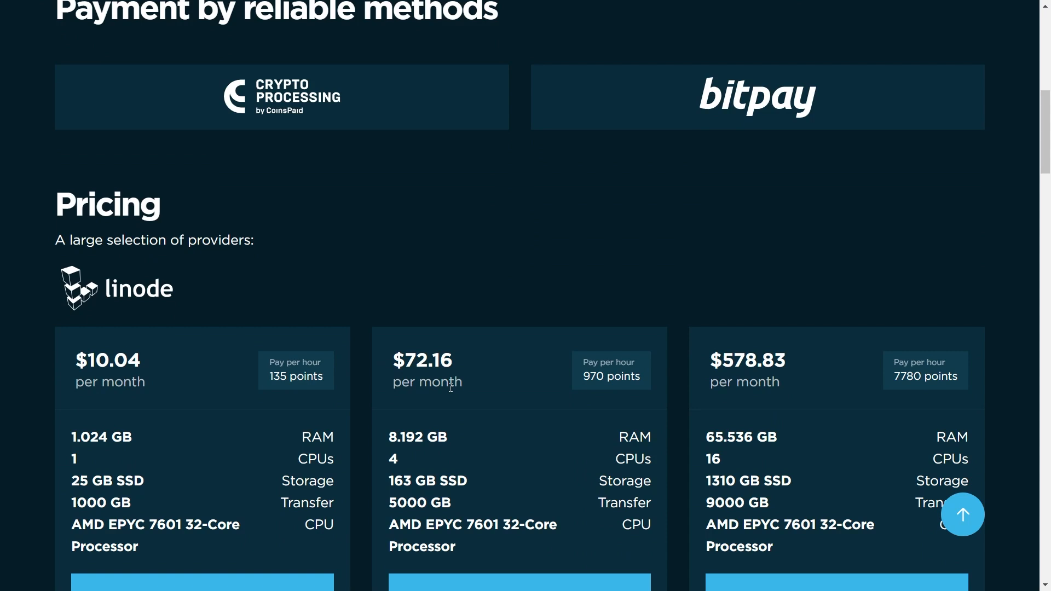
scroll(450, 388, down, 2)
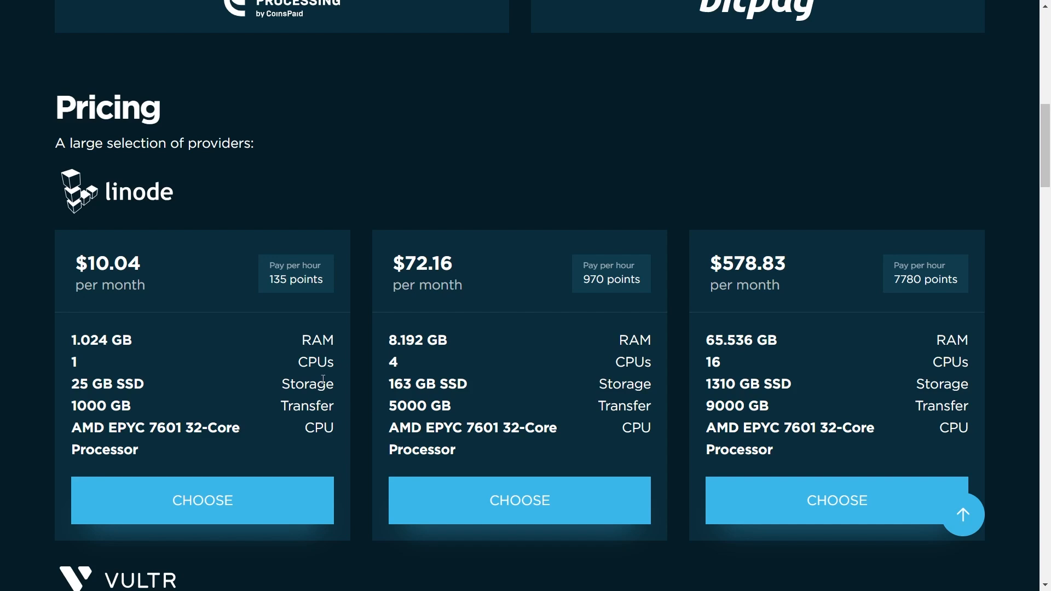
scroll(323, 378, down, 1)
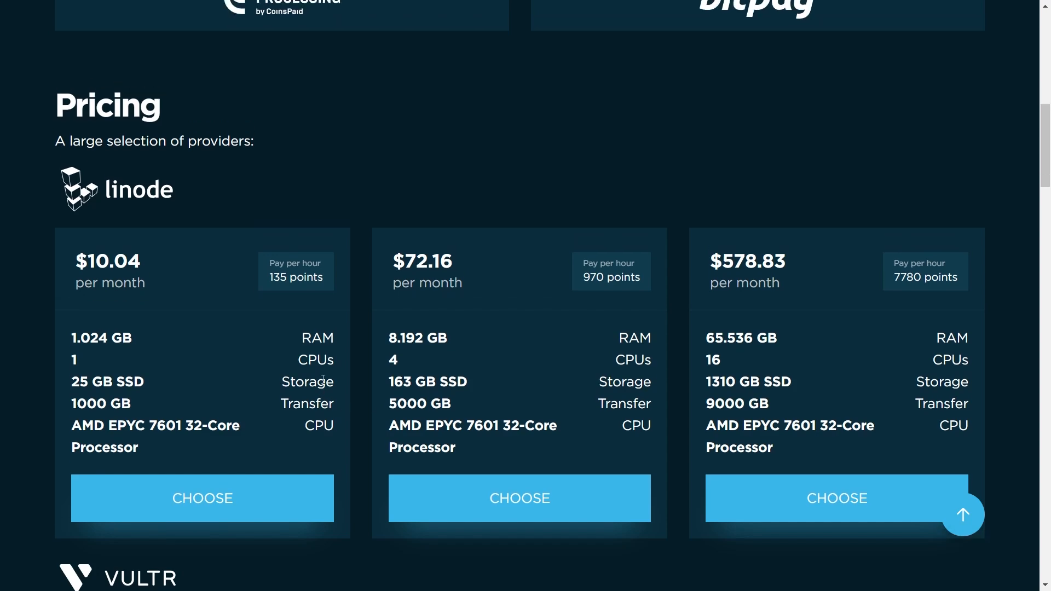
scroll(323, 378, down, 1)
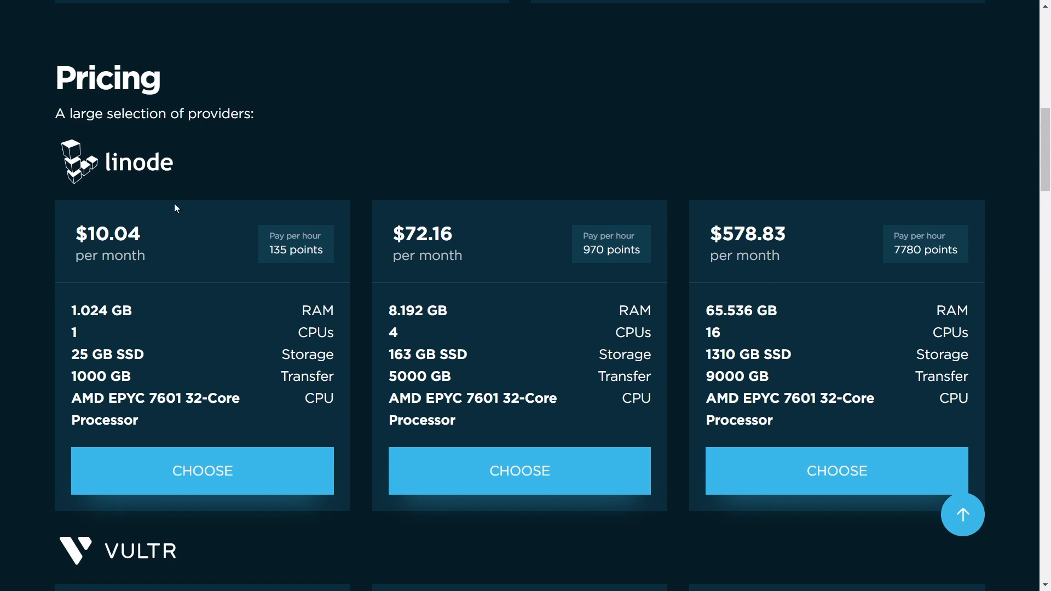
scroll(175, 205, down, 5)
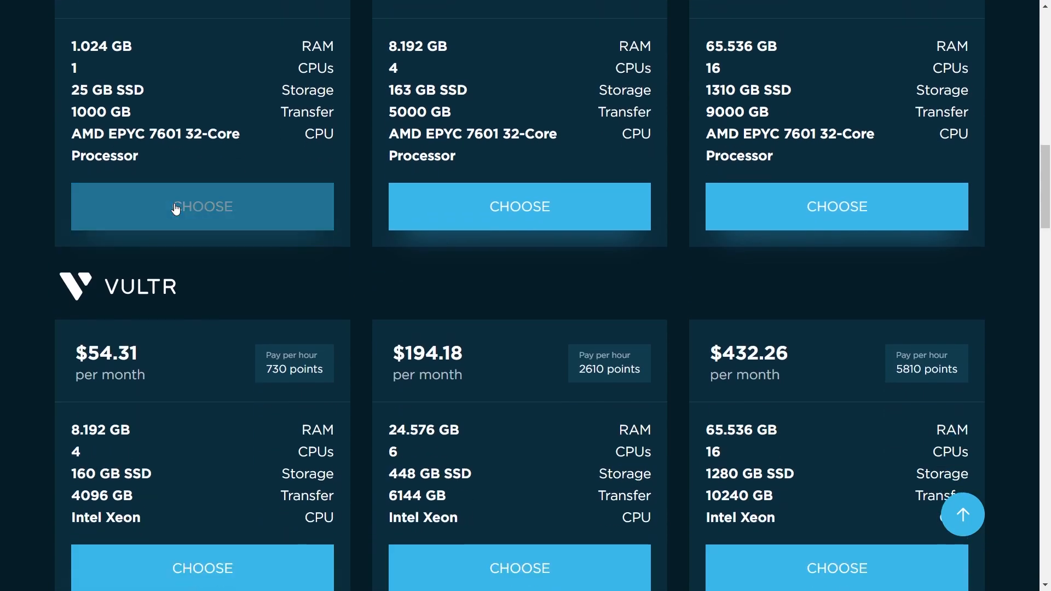
scroll(238, 411, down, 5)
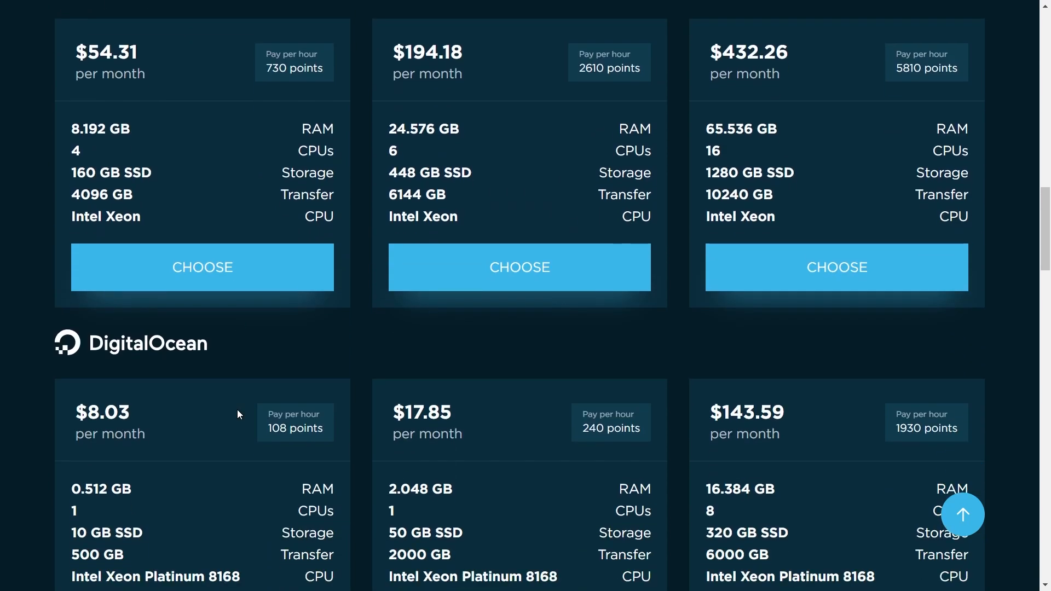
Compare the monthly prices and specifications of the Linode, Vultr and DigitalOcean plans.
scroll(238, 414, up, 6)
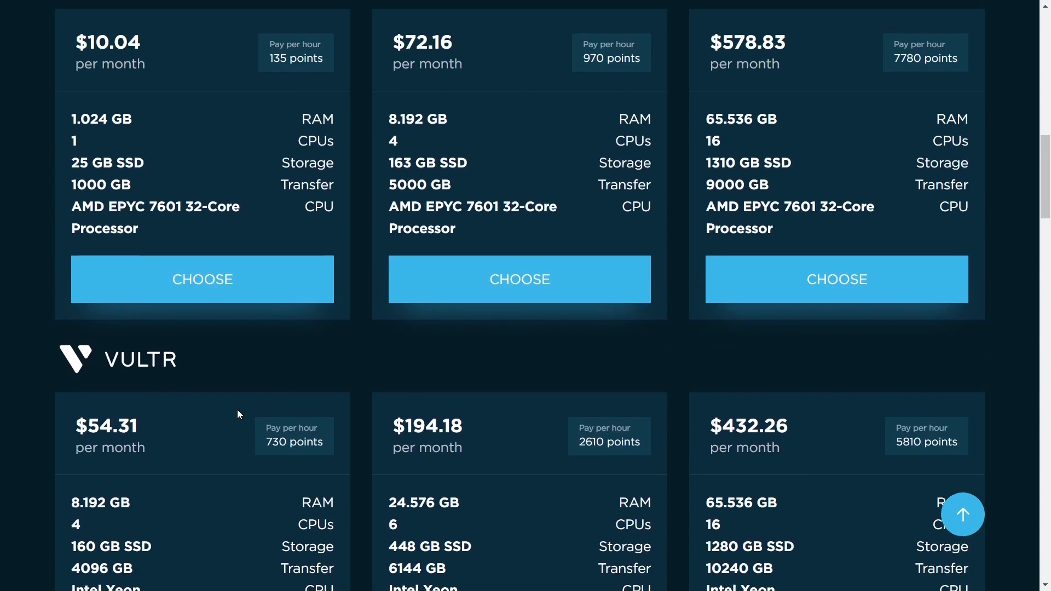
scroll(238, 414, down, 3)
scroll(239, 414, down, 5)
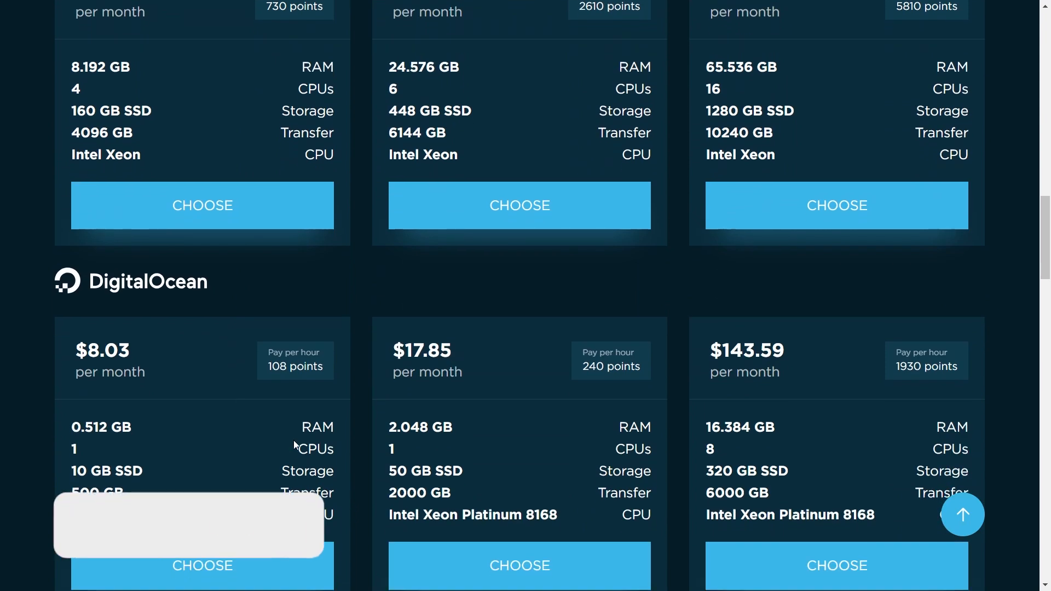
scroll(294, 441, down, 1)
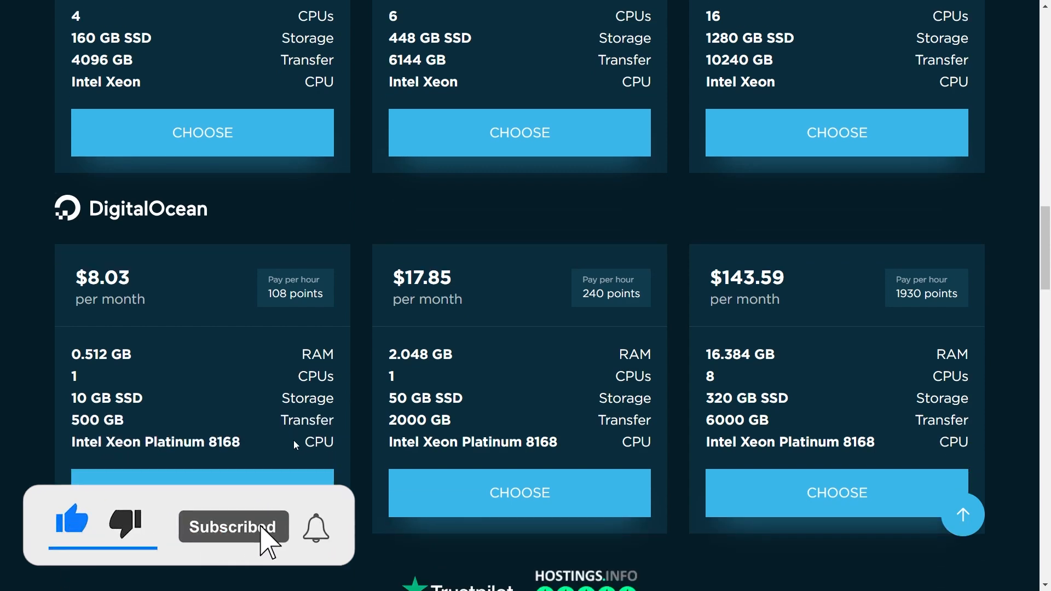
scroll(294, 440, up, 5)
scroll(294, 440, up, 3)
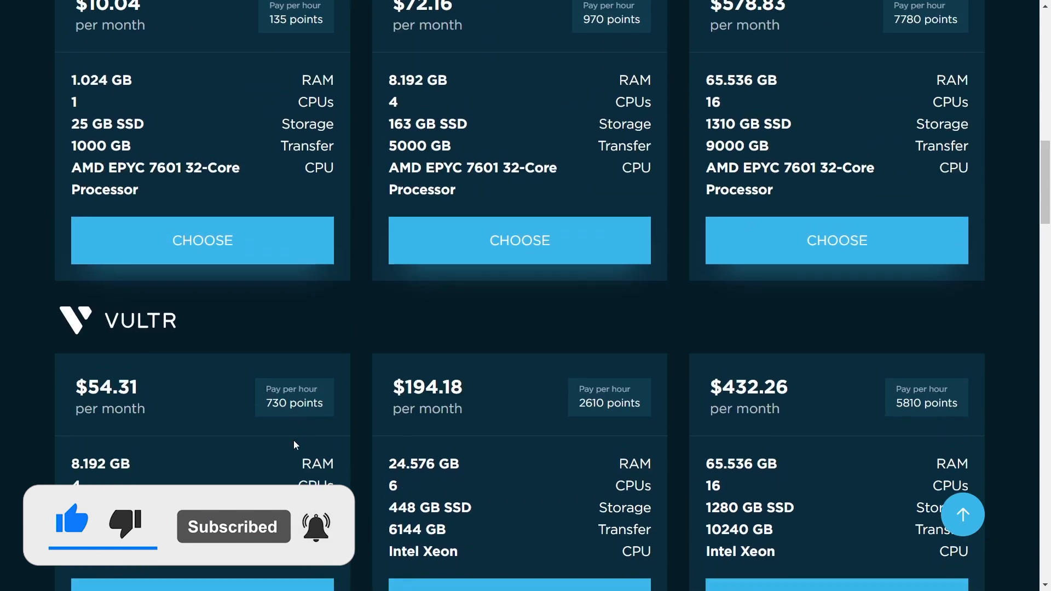
scroll(294, 440, down, 3)
scroll(293, 440, down, 5)
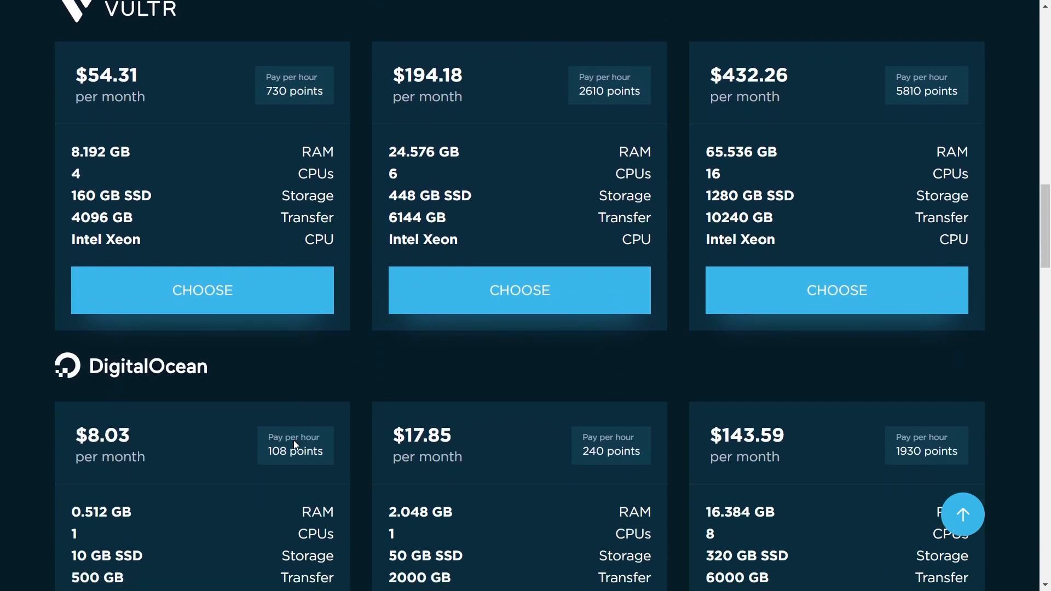
scroll(293, 440, up, 3)
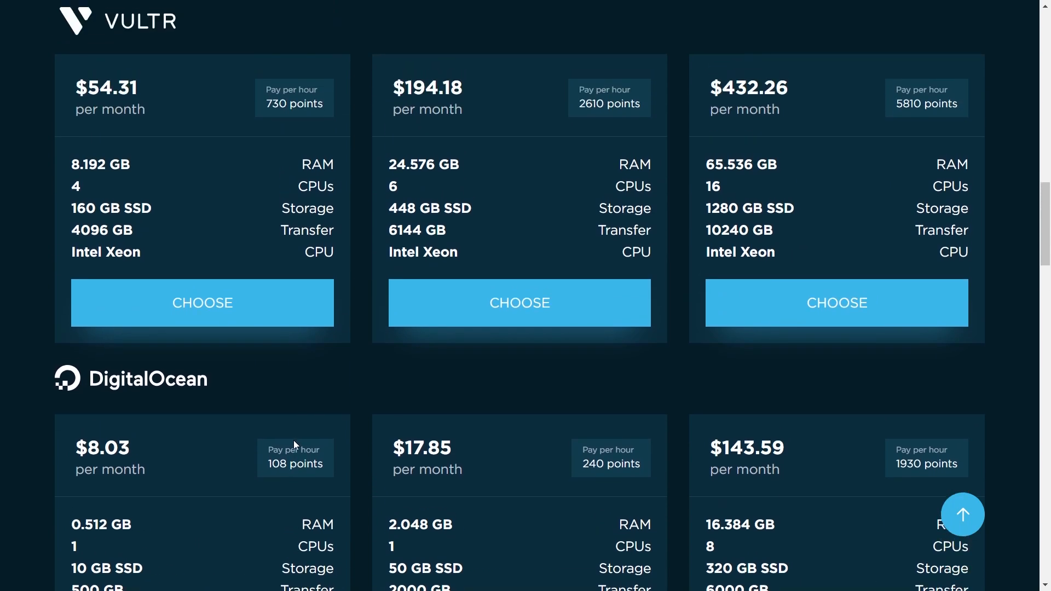
scroll(293, 440, up, 2)
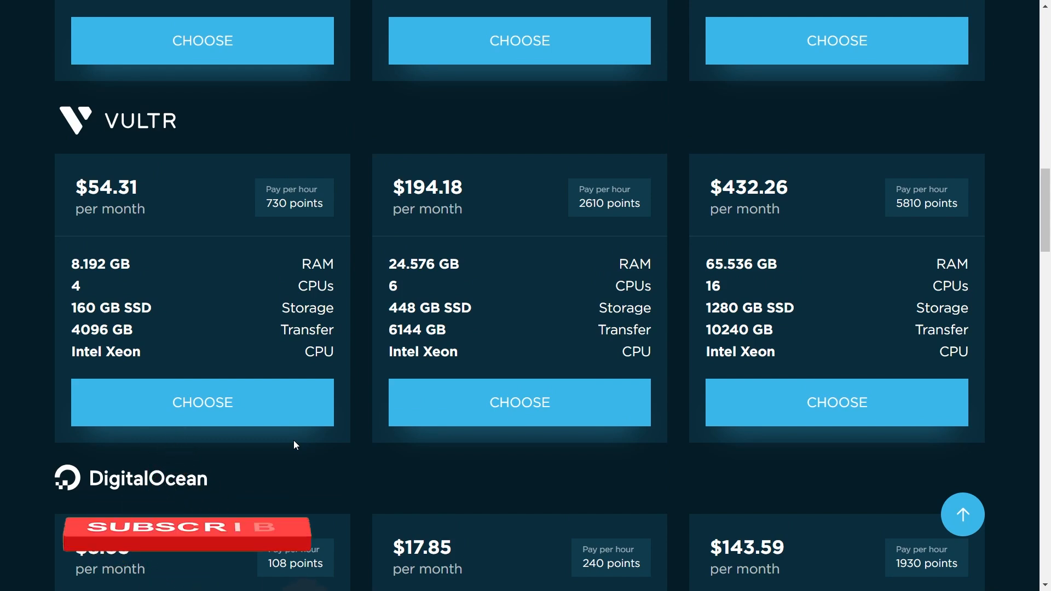
scroll(293, 440, up, 5)
scroll(294, 440, up, 1)
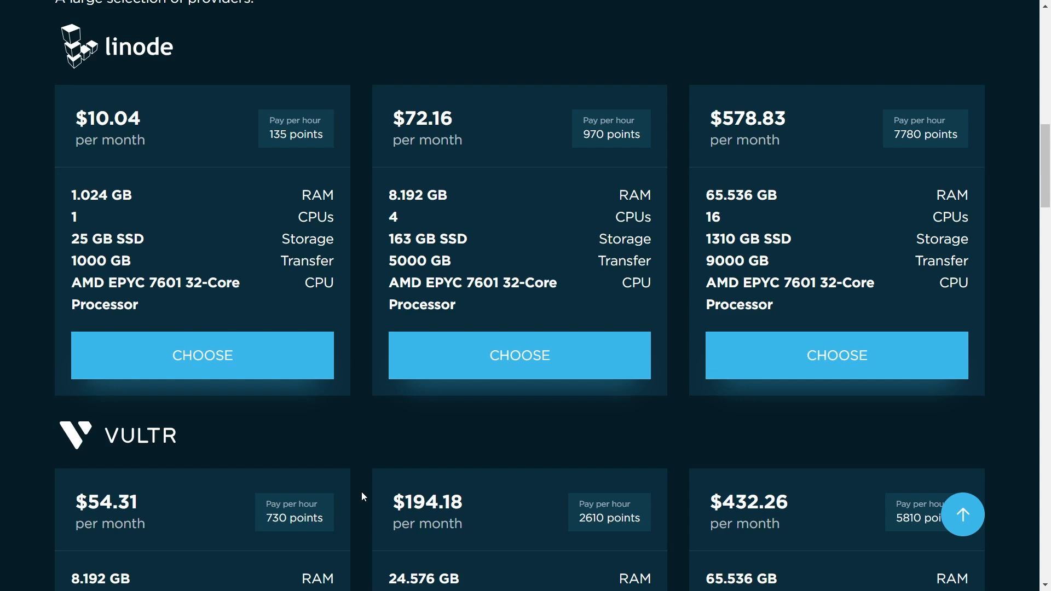
Choose the $8.03 per month DigitalOcean plan and start buying a first server from the Active Servers page.
scroll(395, 511, down, 5)
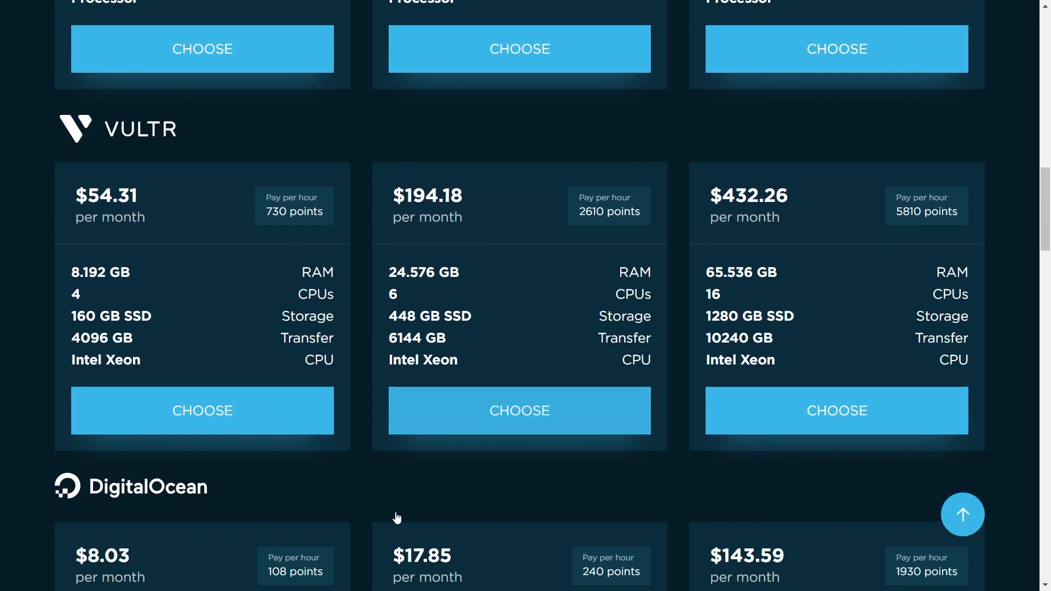
scroll(398, 517, down, 5)
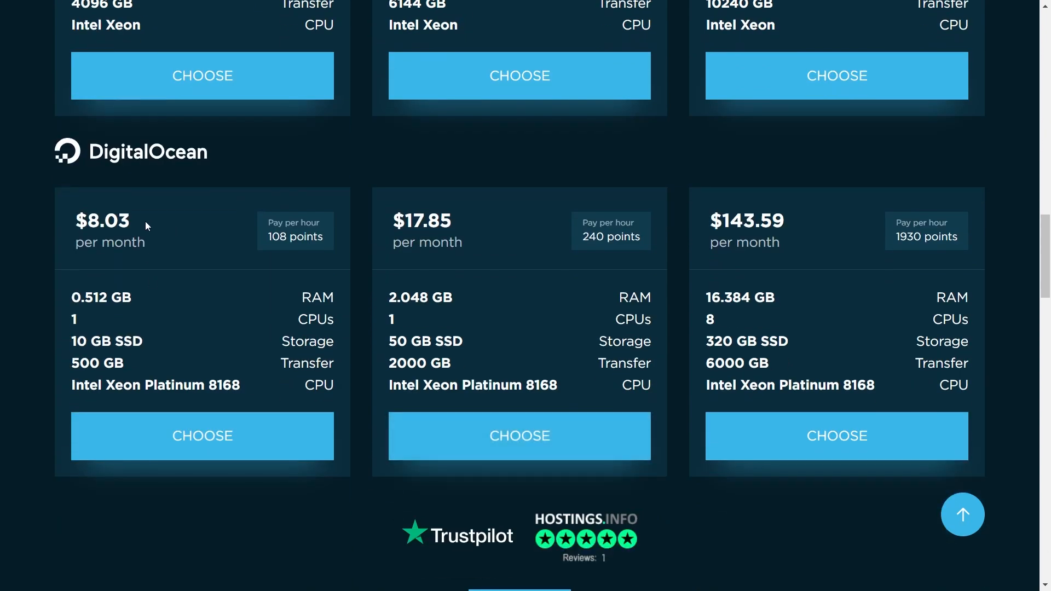
click(220, 448)
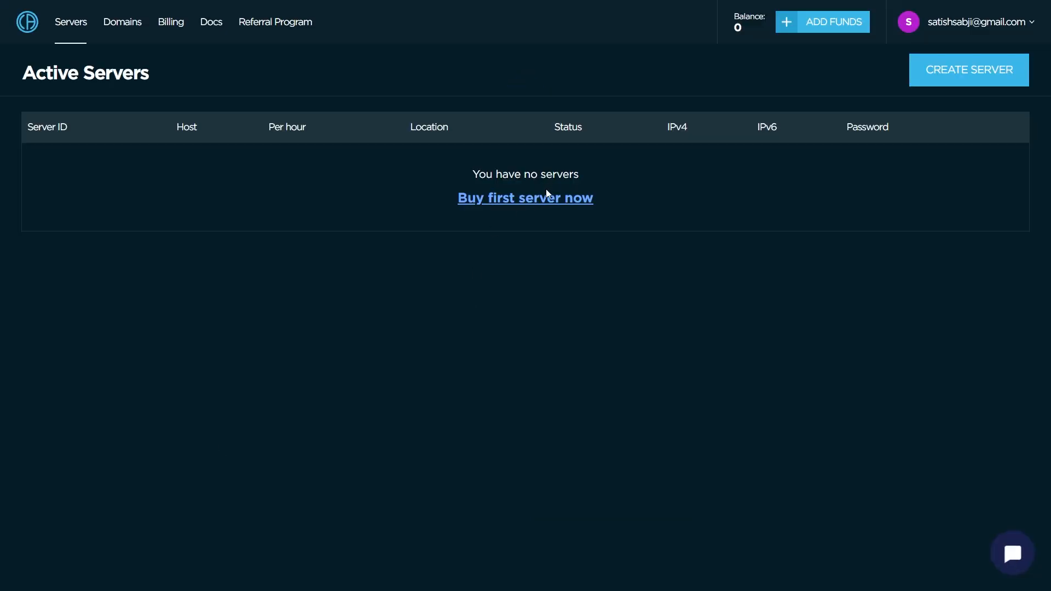
click(546, 195)
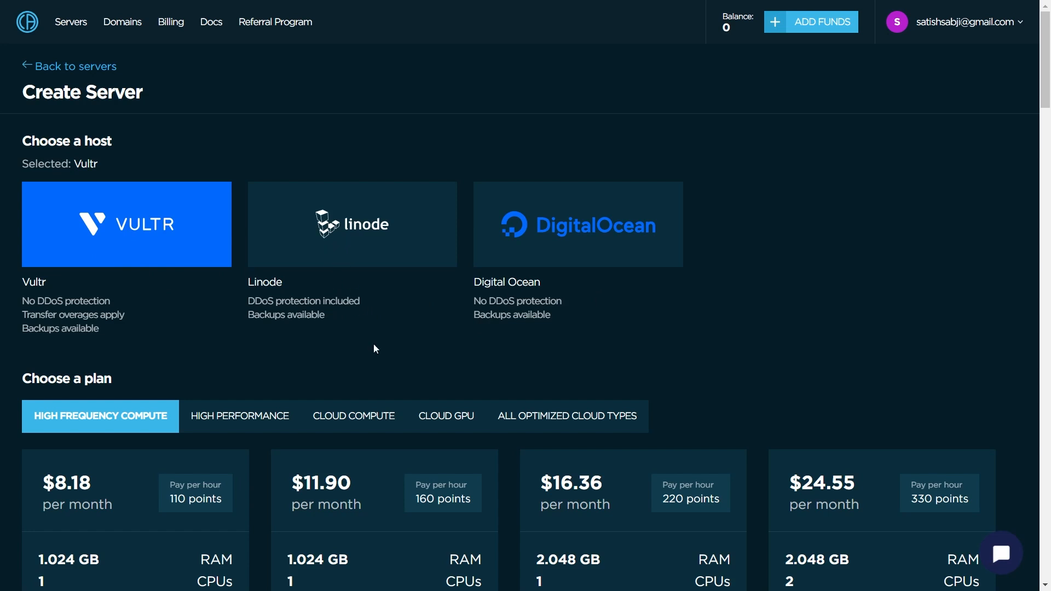
Look through the Vultr plans and datacenter regions, and open the list of zones for India.
scroll(366, 380, down, 5)
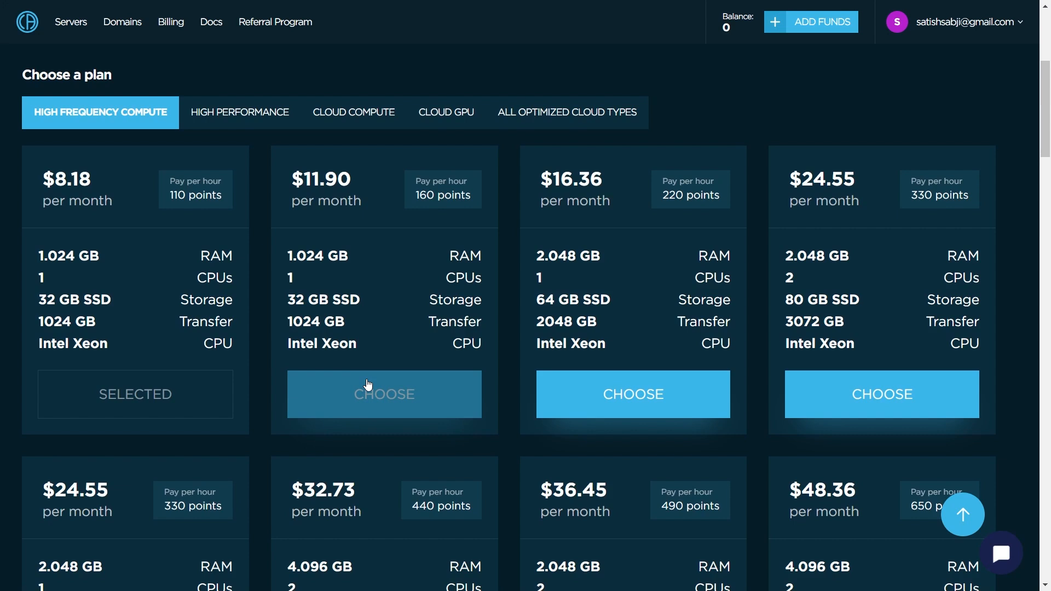
scroll(367, 385, down, 15)
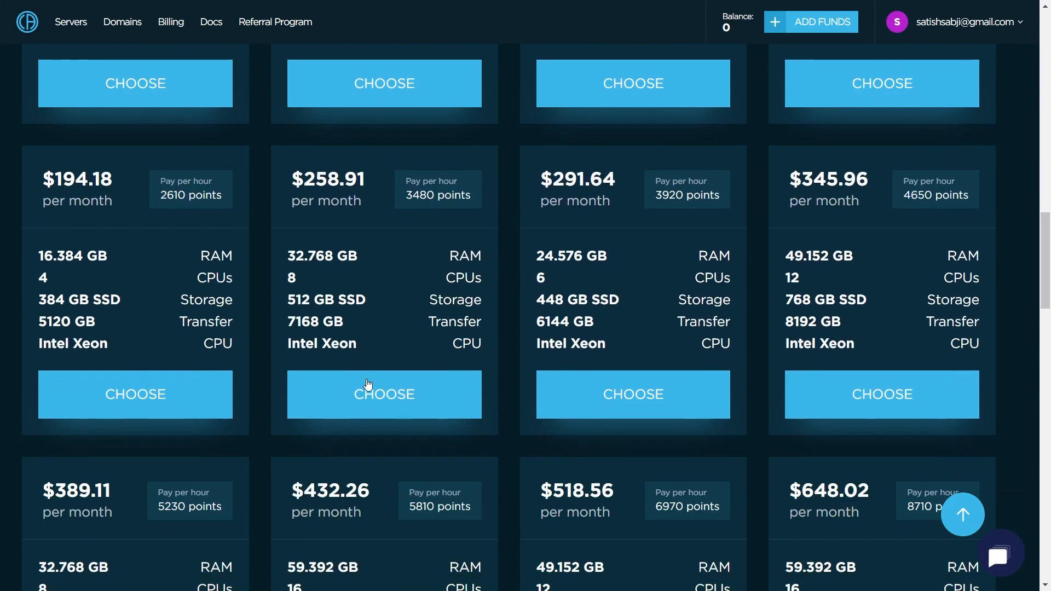
scroll(367, 385, down, 9)
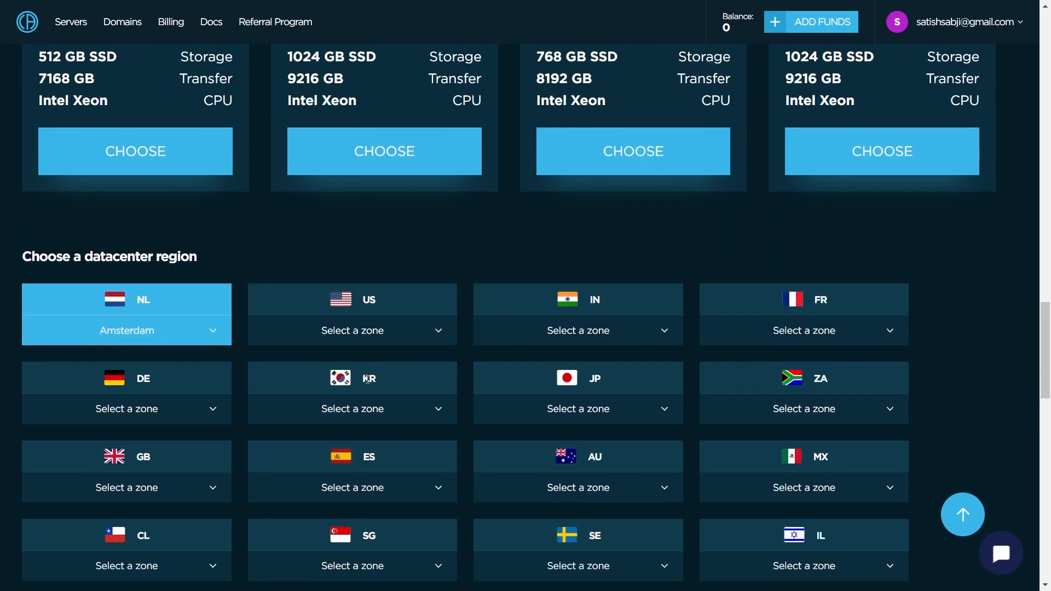
scroll(367, 379, down, 1)
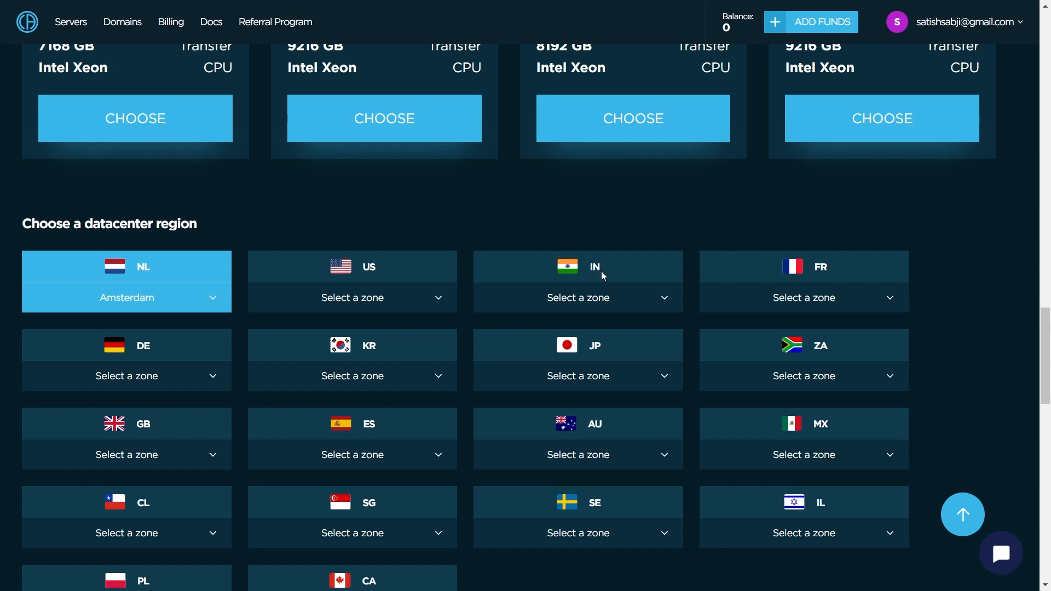
click(665, 300)
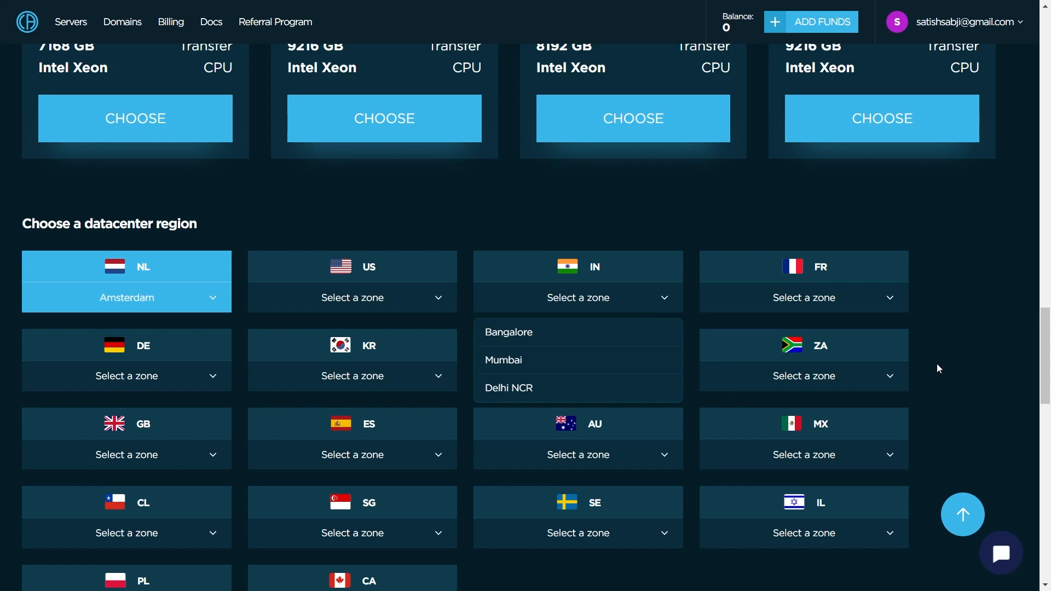
Review the prices, RAM, CPUs, storage and transfer of Vultr's High Frequency Compute plans.
scroll(937, 363, up, 7)
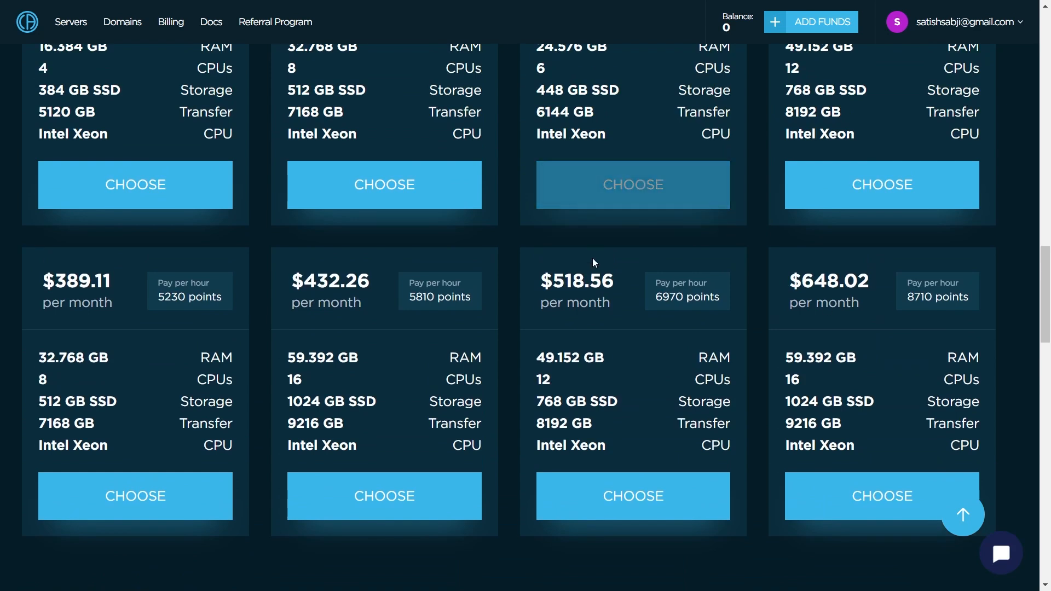
scroll(478, 197, up, 4)
scroll(477, 194, up, 10)
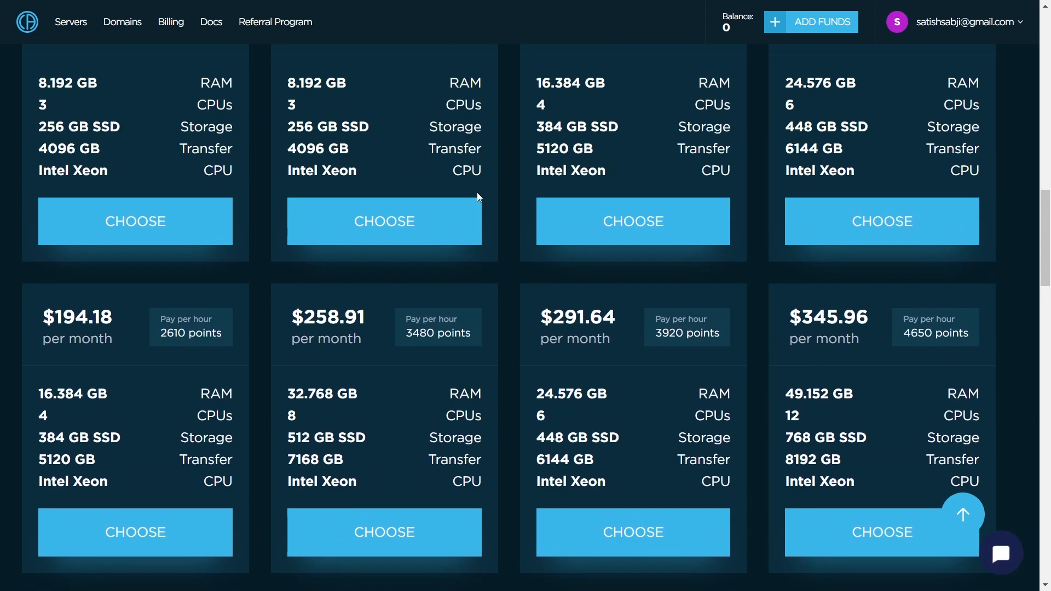
scroll(478, 195, up, 3)
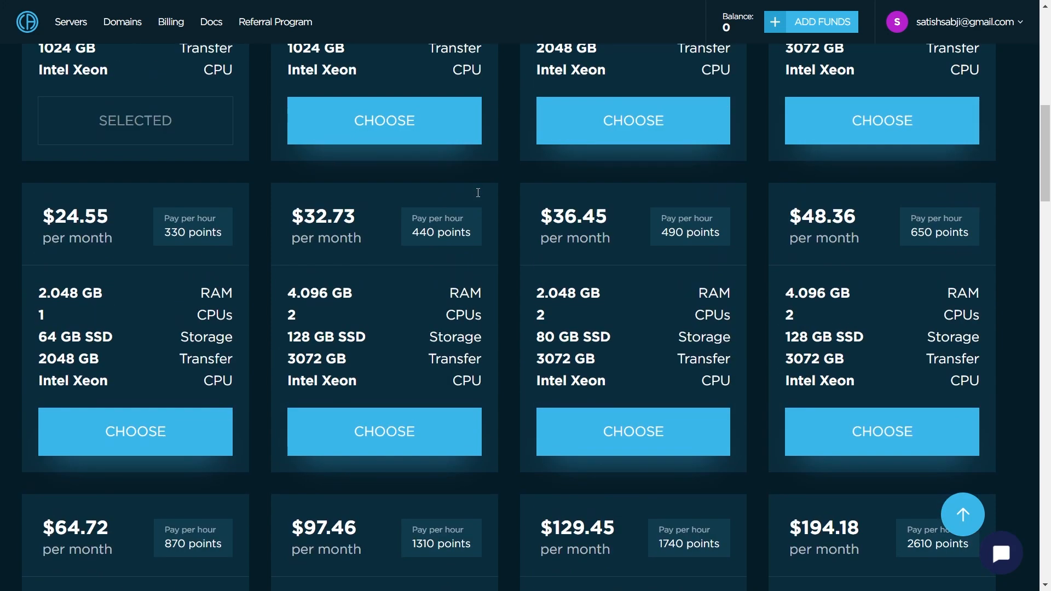
scroll(478, 196, up, 4)
scroll(477, 196, up, 3)
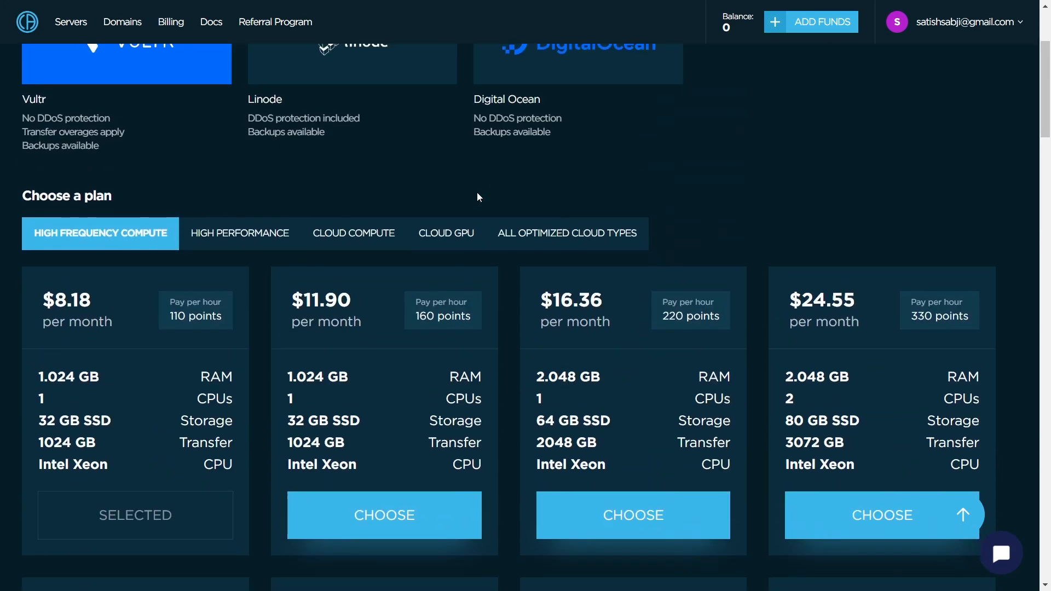
scroll(197, 343, down, 1)
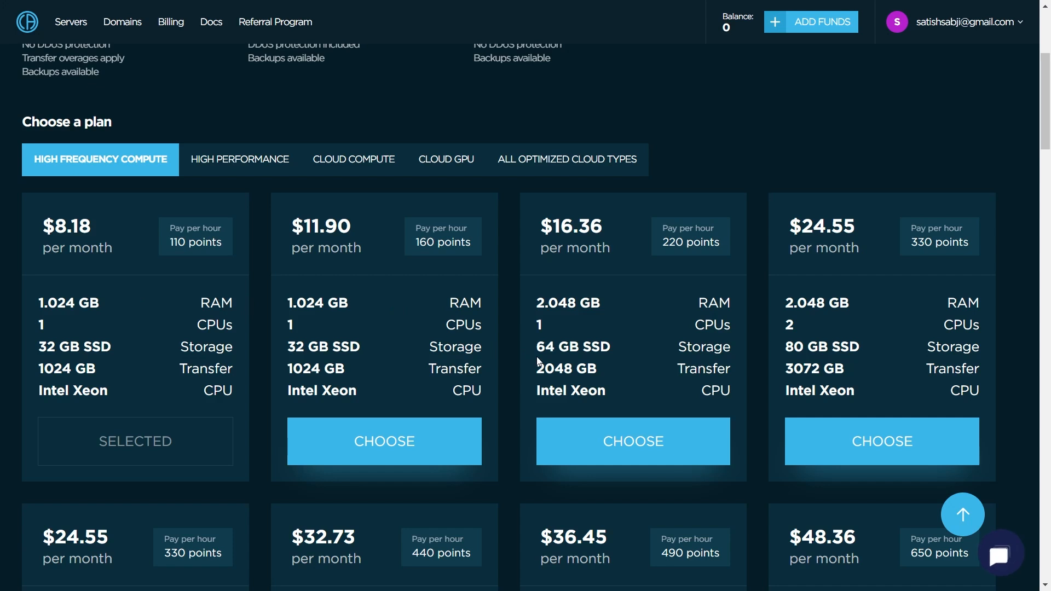
scroll(549, 395, down, 10)
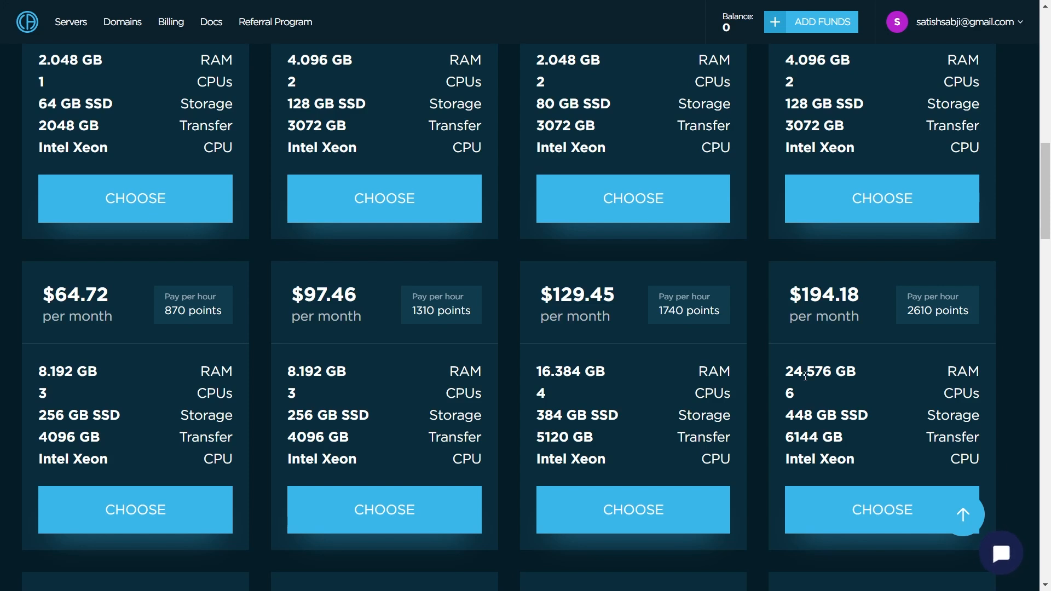
scroll(805, 377, up, 7)
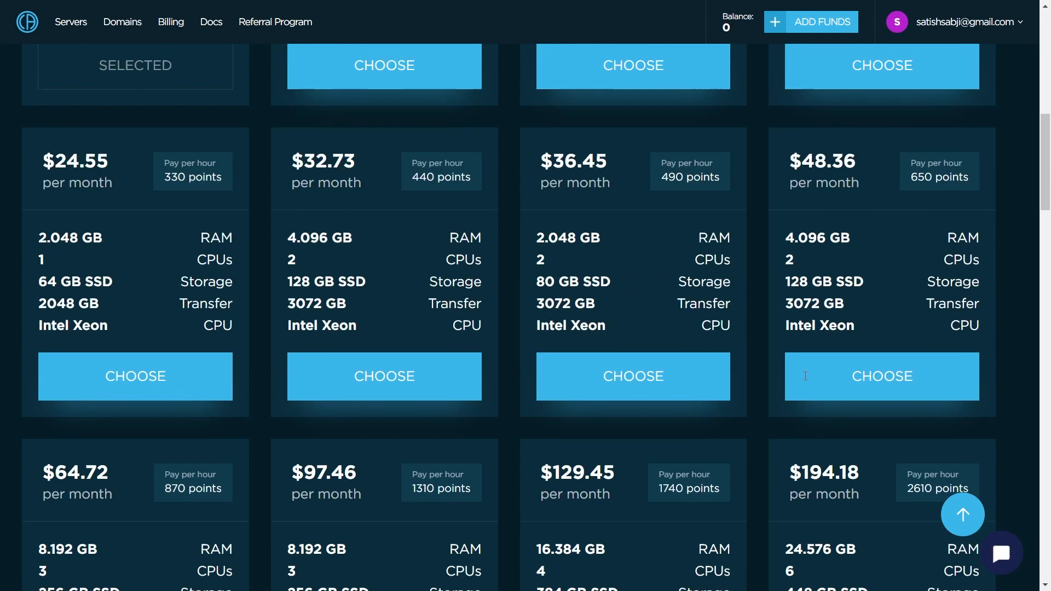
scroll(806, 380, down, 4)
scroll(805, 381, down, 1)
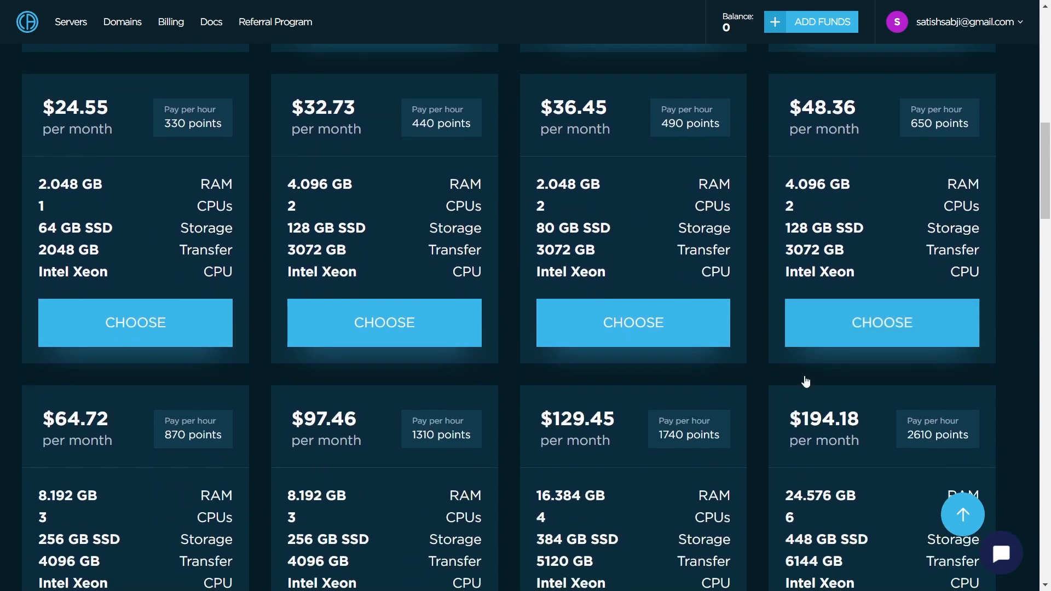
scroll(805, 381, up, 3)
scroll(806, 381, up, 1)
scroll(805, 377, up, 3)
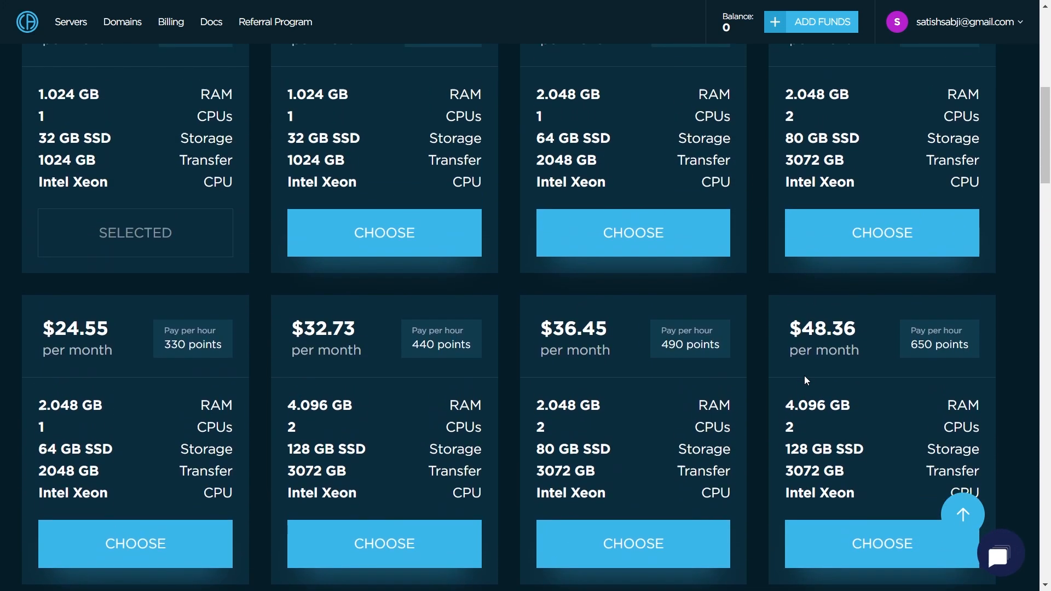
scroll(805, 376, down, 1)
scroll(805, 376, down, 2)
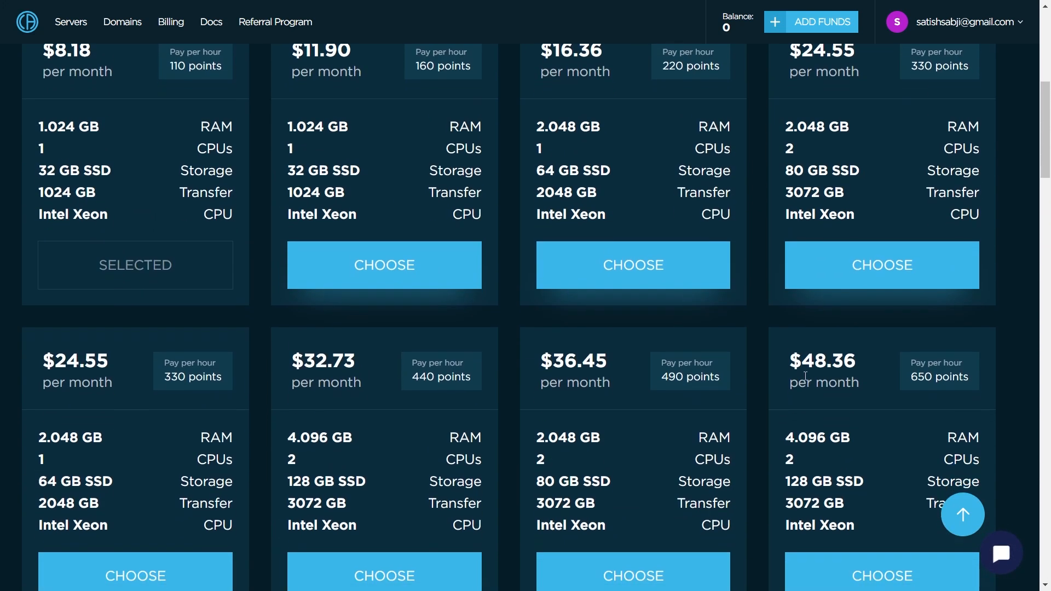
Examine the larger Vultr High Frequency Compute plans, the datacenter regions, and the available images and server setup fields.
scroll(804, 377, down, 5)
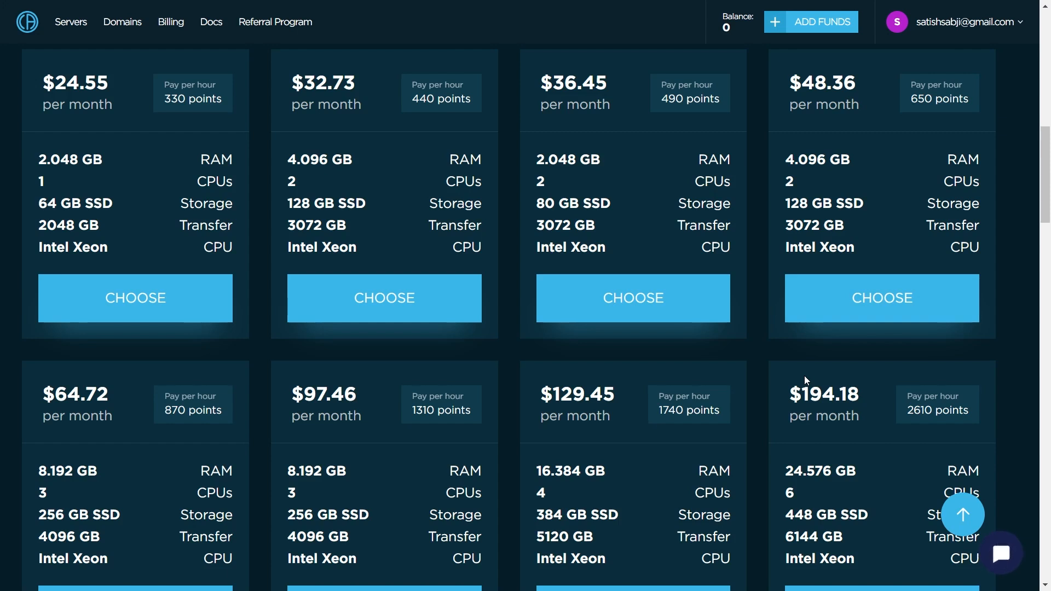
scroll(801, 441, down, 5)
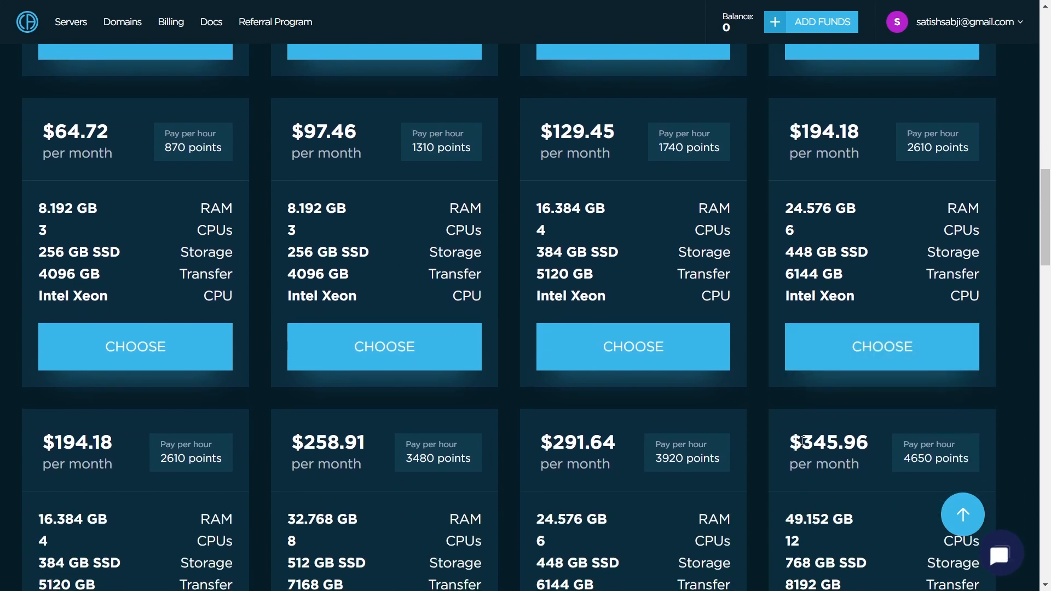
scroll(801, 441, down, 4)
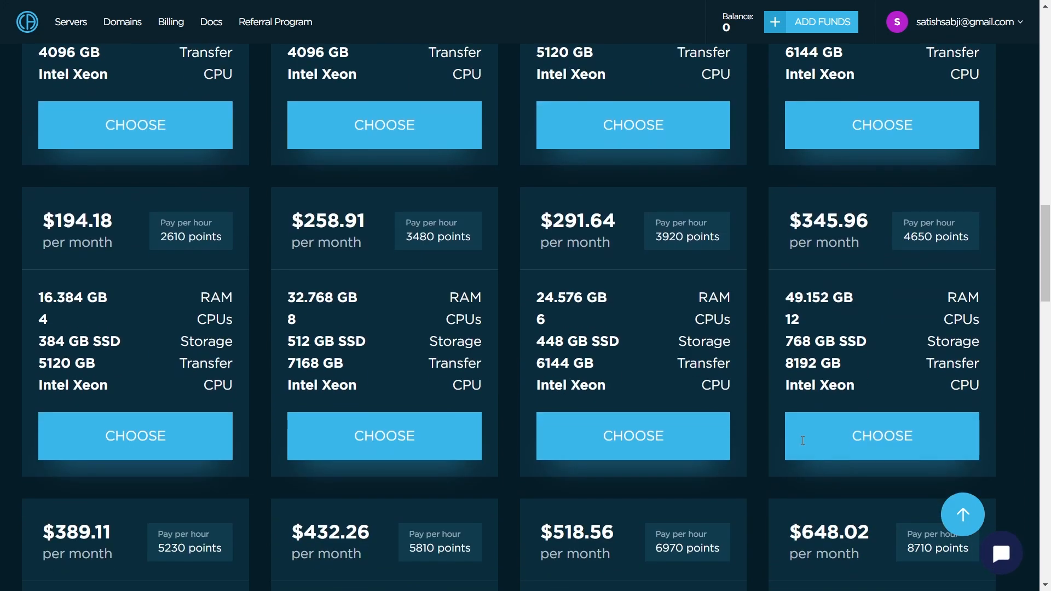
scroll(803, 446, down, 5)
scroll(803, 446, down, 7)
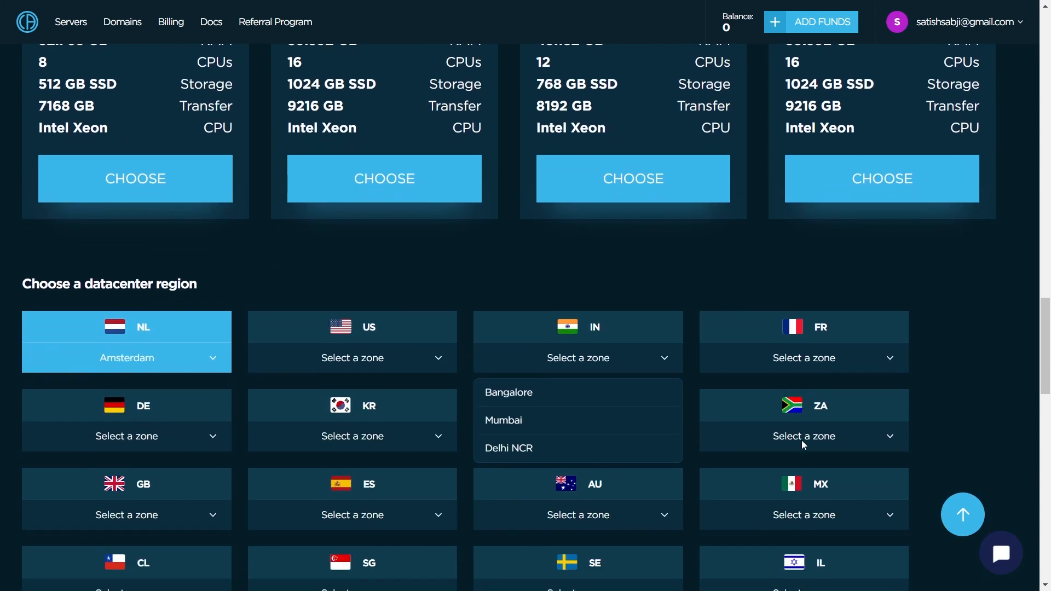
scroll(802, 444, down, 4)
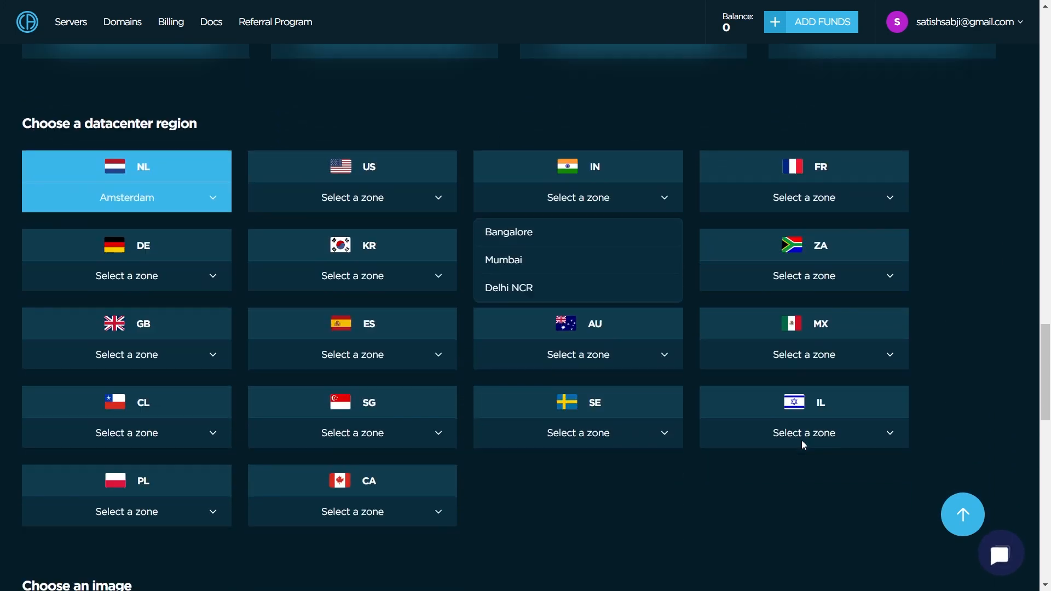
scroll(801, 440, down, 3)
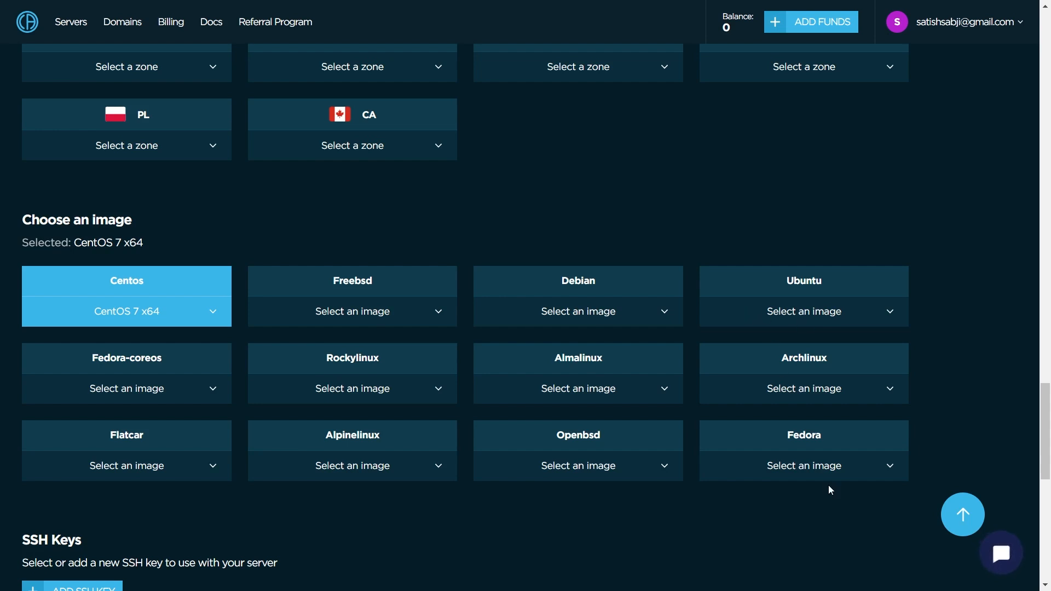
scroll(829, 485, down, 7)
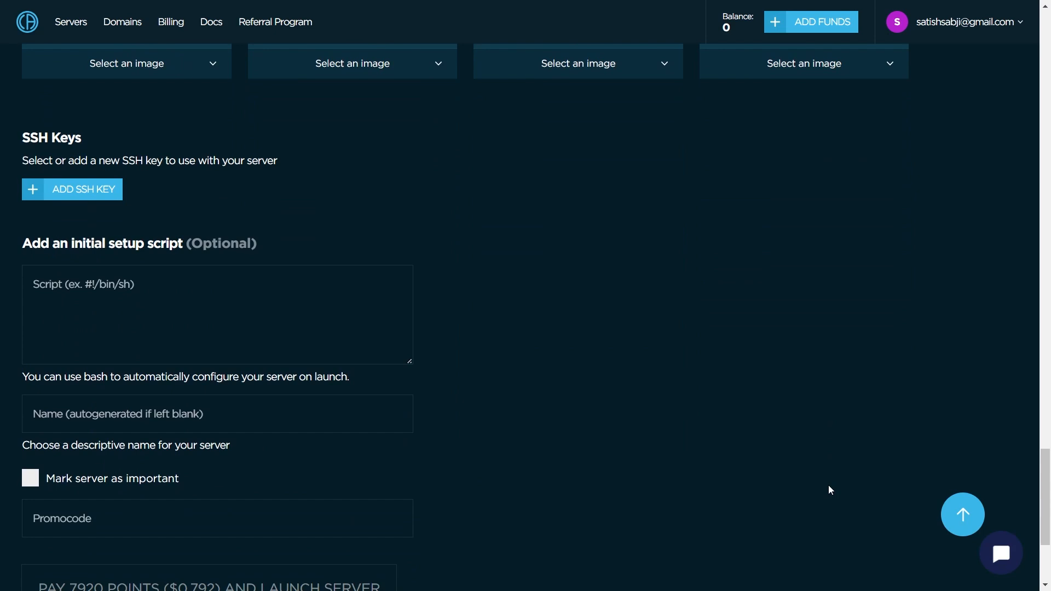
scroll(828, 485, up, 6)
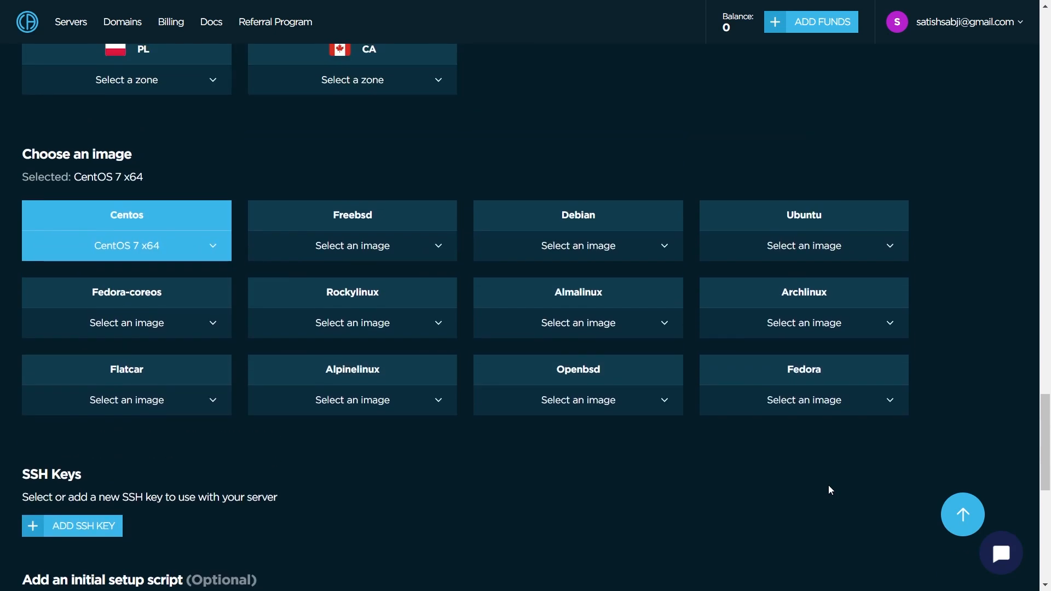
scroll(828, 485, down, 4)
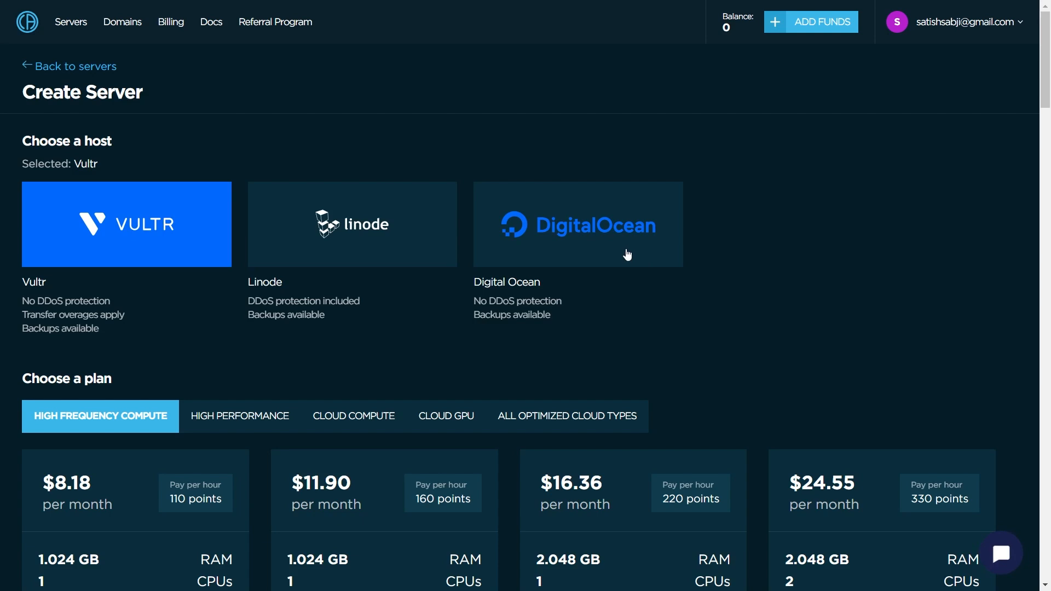
Switch the host to DigitalOcean and review the prices and specifications of its Basic plans.
click(619, 249)
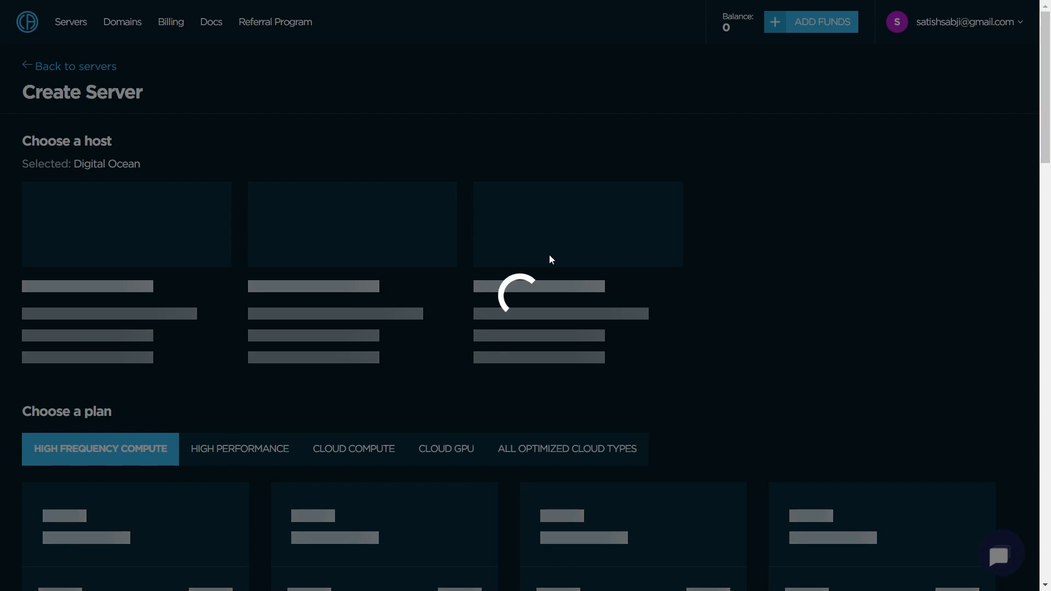
scroll(133, 235, down, 8)
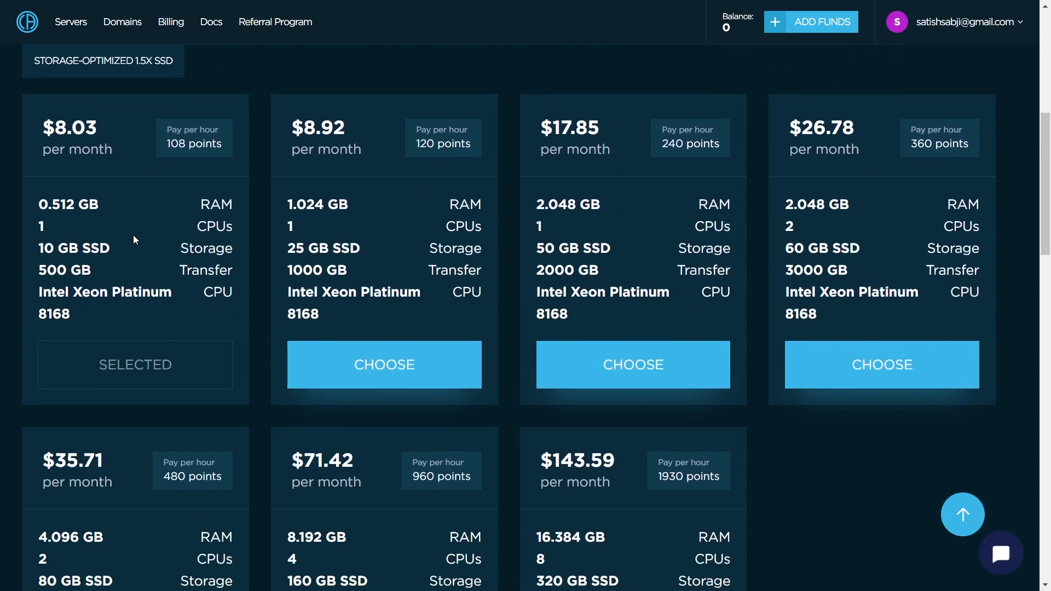
scroll(133, 234, down, 1)
scroll(324, 427, down, 7)
scroll(323, 427, up, 15)
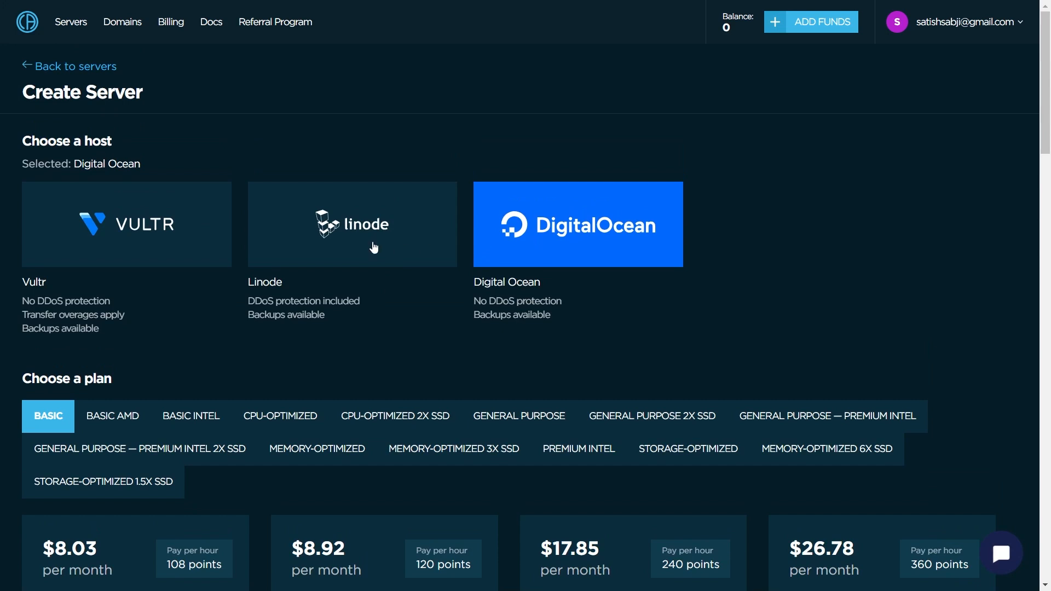
Select Vultr as the host, choose the Delhi NCR zone in India, and go to the launch payment section.
click(181, 237)
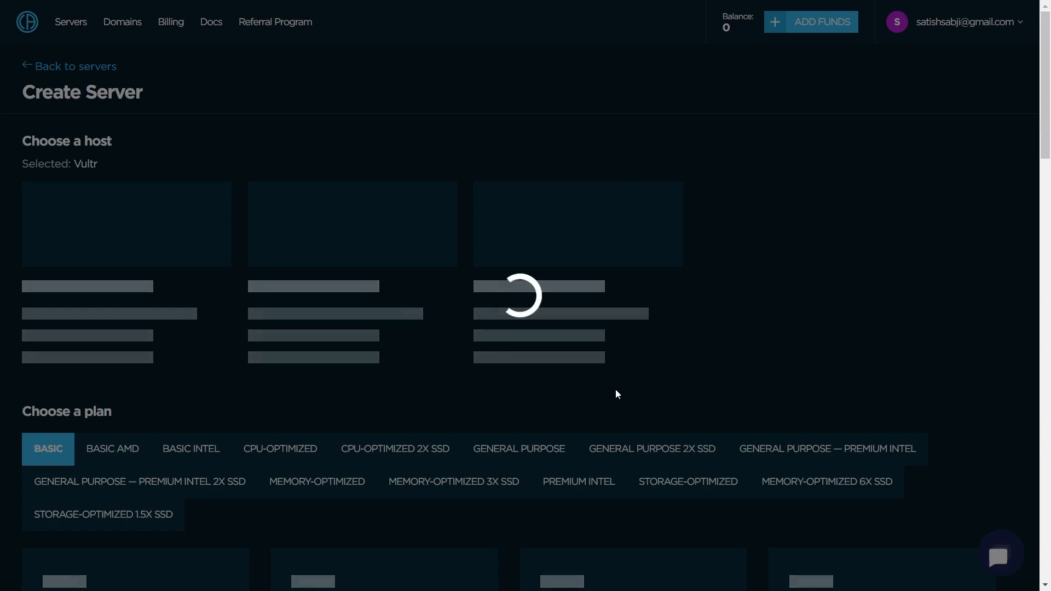
scroll(615, 389, down, 2)
scroll(615, 390, down, 15)
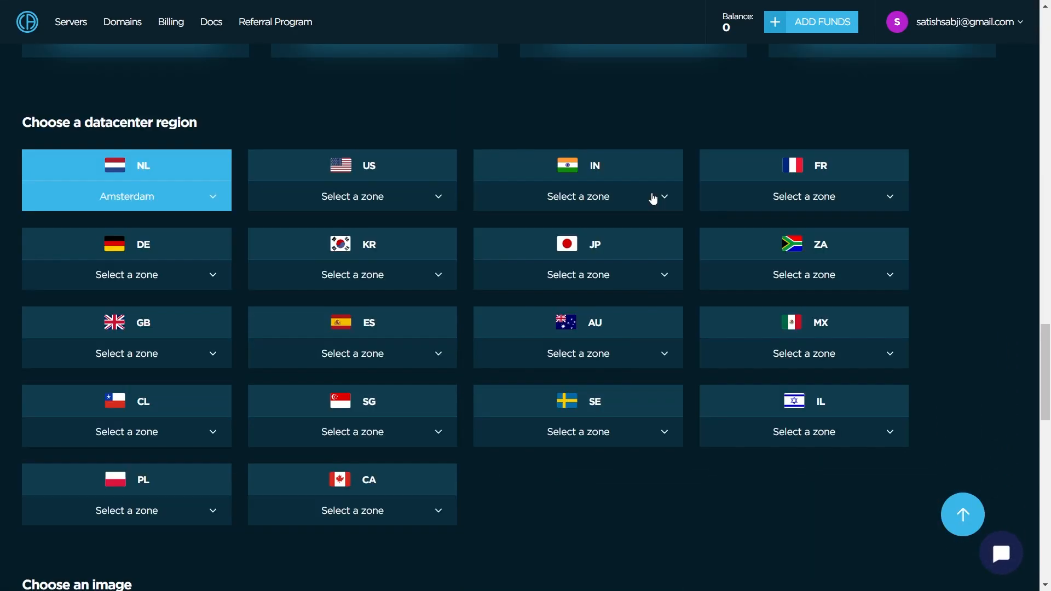
click(653, 197)
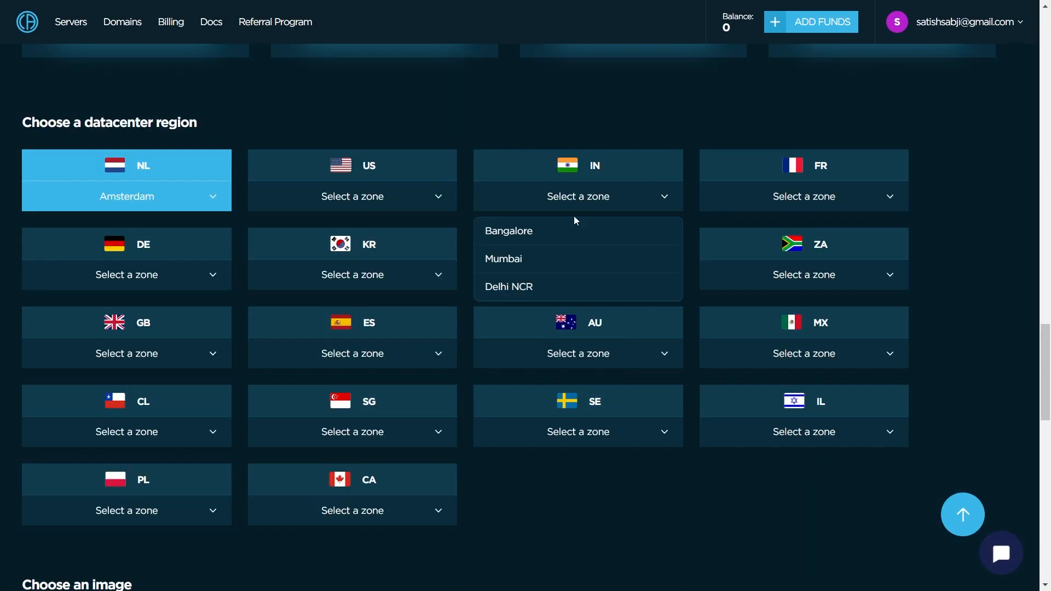
click(506, 288)
scroll(585, 471, down, 15)
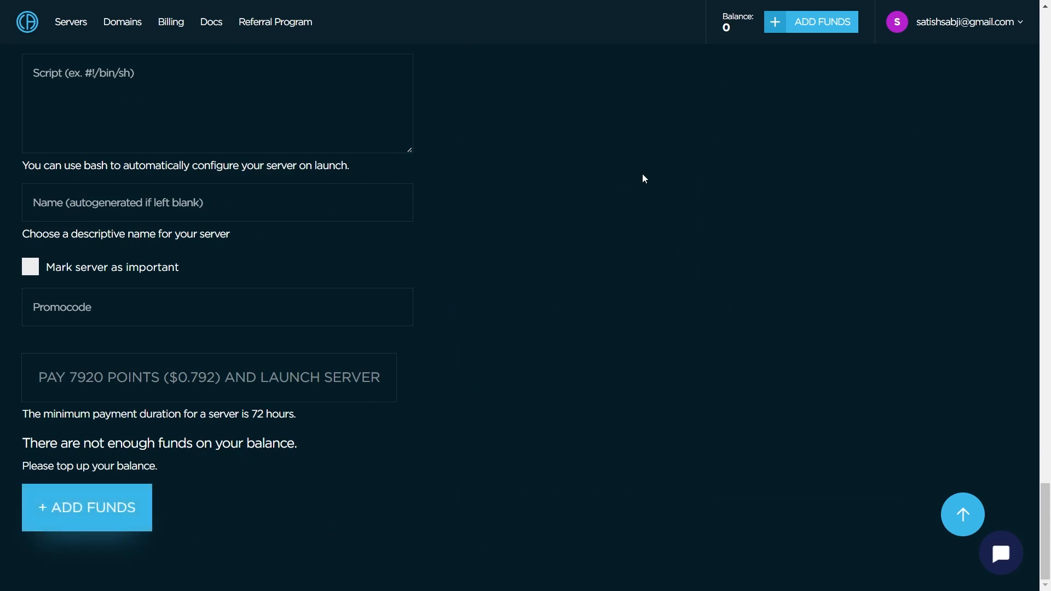
Add funds of $12 through CoinsPaid with USDT TRC20 as the currency, and proceed to the payment.
click(808, 25)
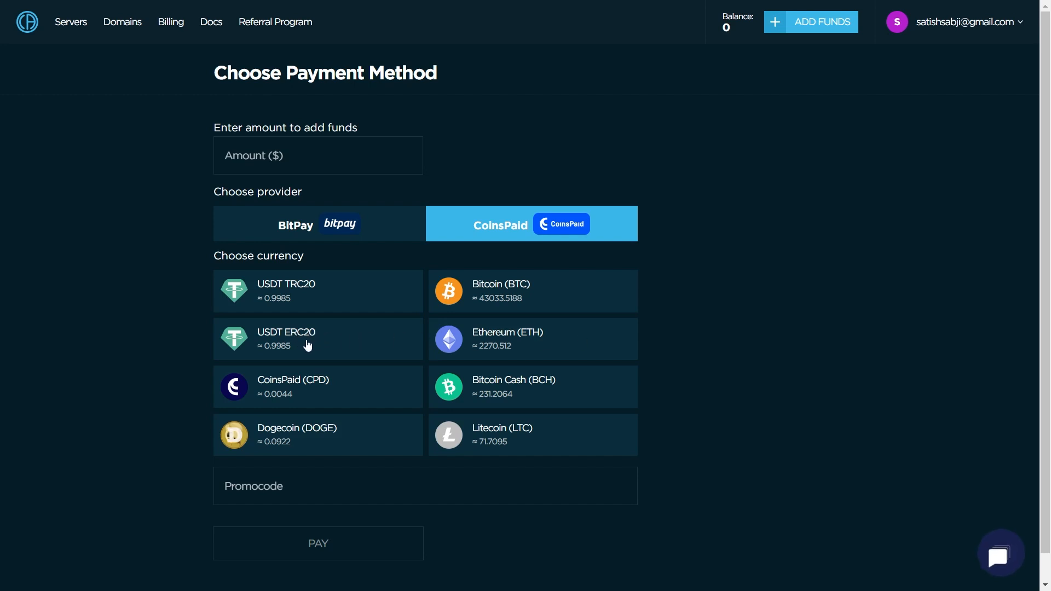
click(302, 295)
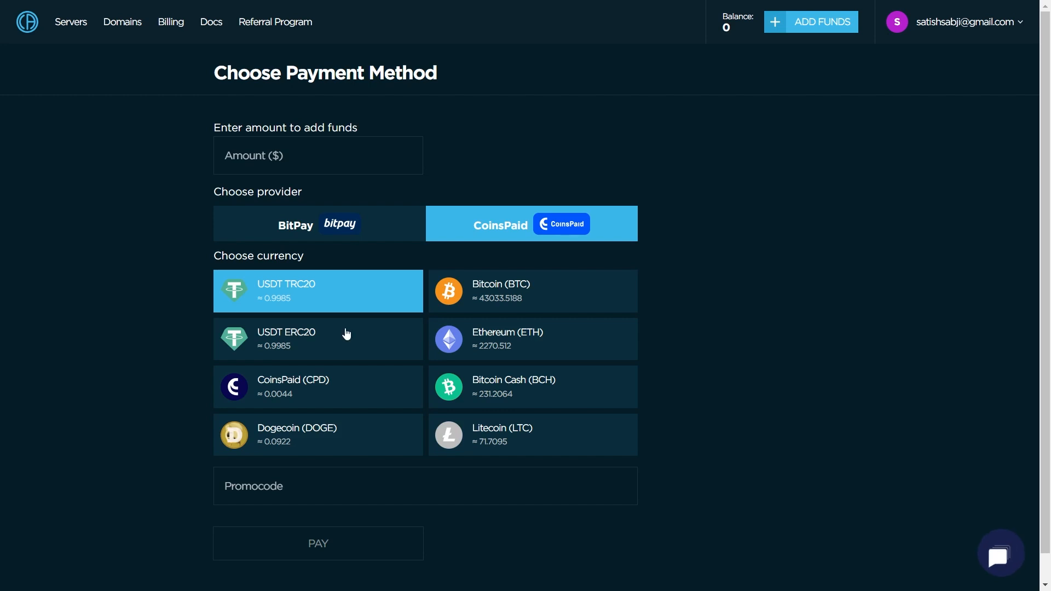
scroll(387, 414, down, 1)
click(295, 461)
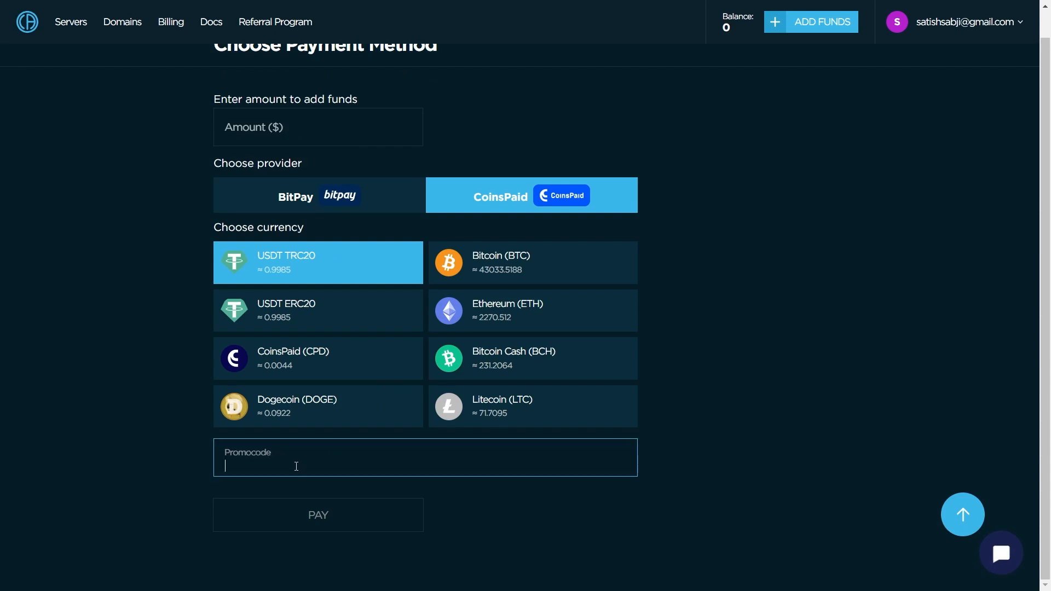
click(297, 123)
text(12)
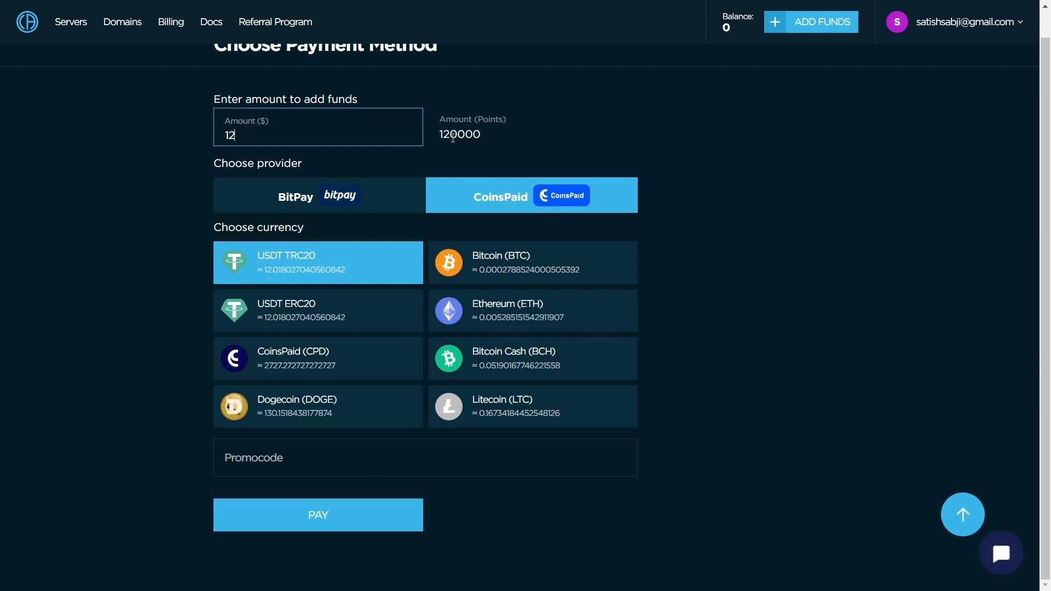
click(354, 509)
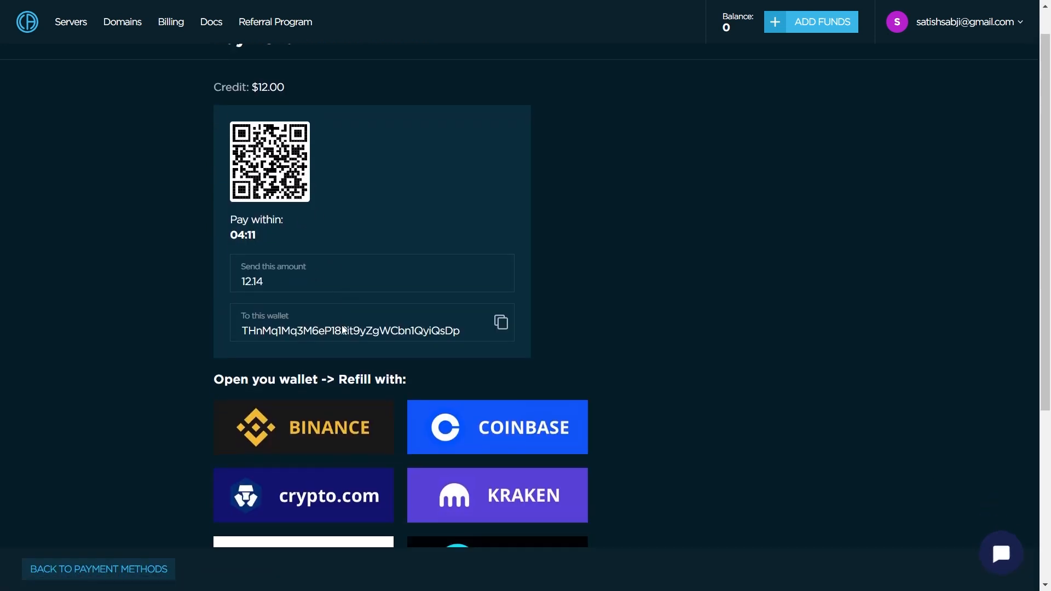
Look through the exchanges offered for refilling and copy the wallet address for the payment.
scroll(342, 328, down, 3)
scroll(342, 330, down, 1)
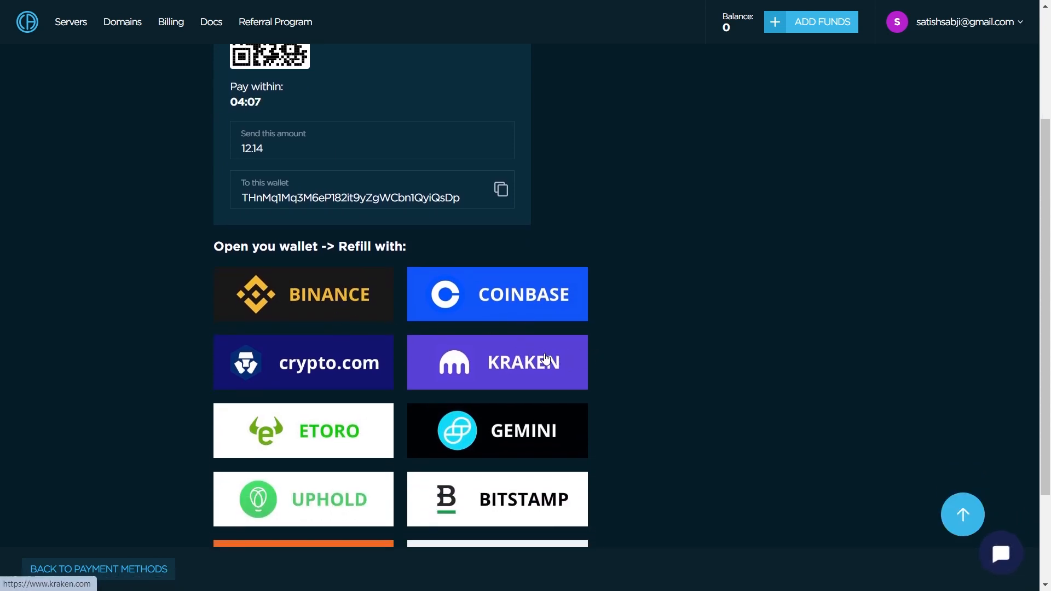
scroll(503, 453, down, 2)
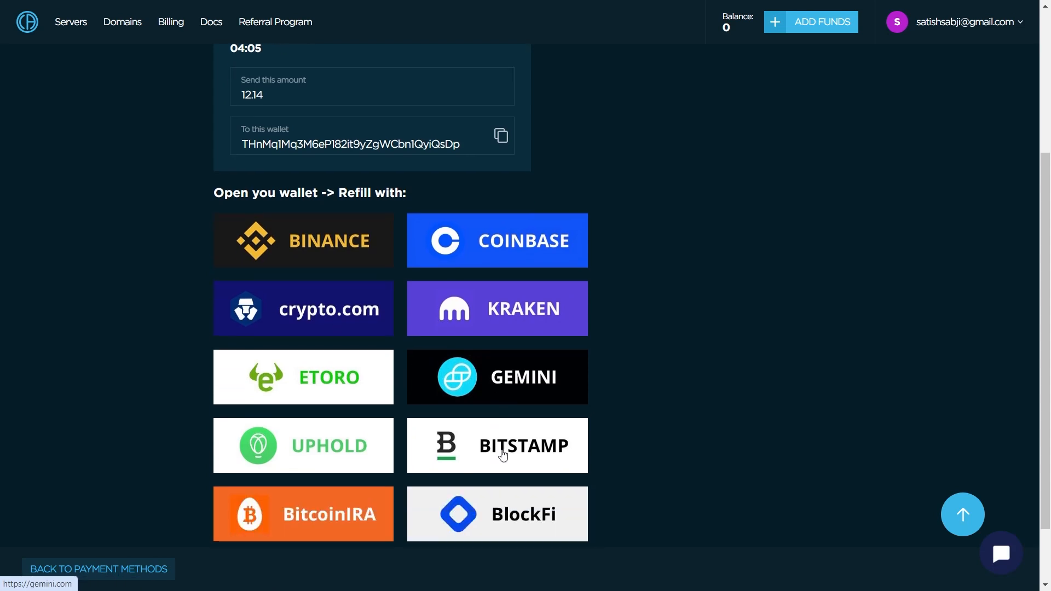
scroll(501, 453, up, 5)
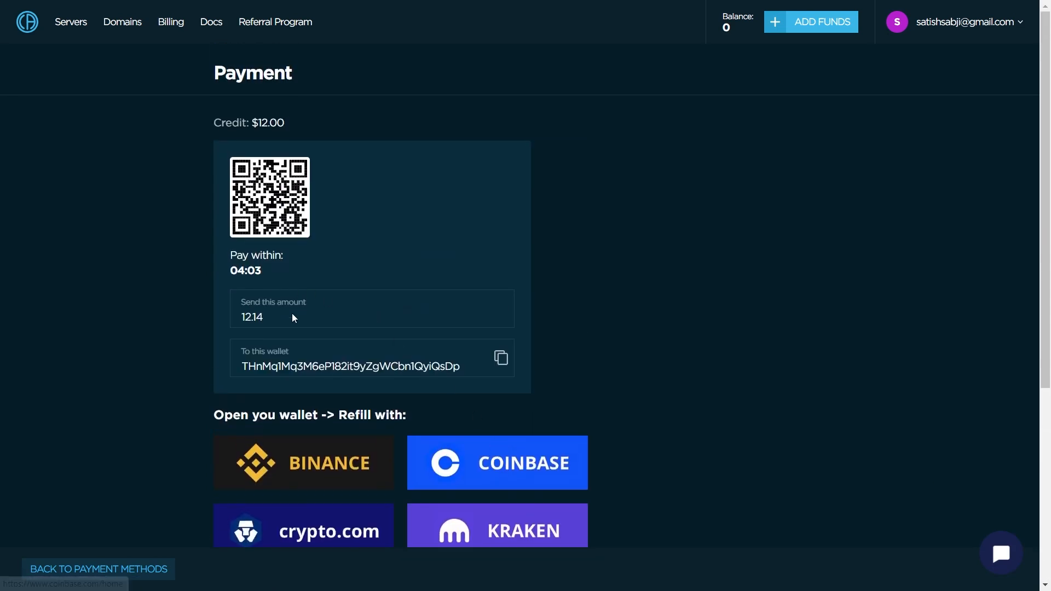
click(501, 359)
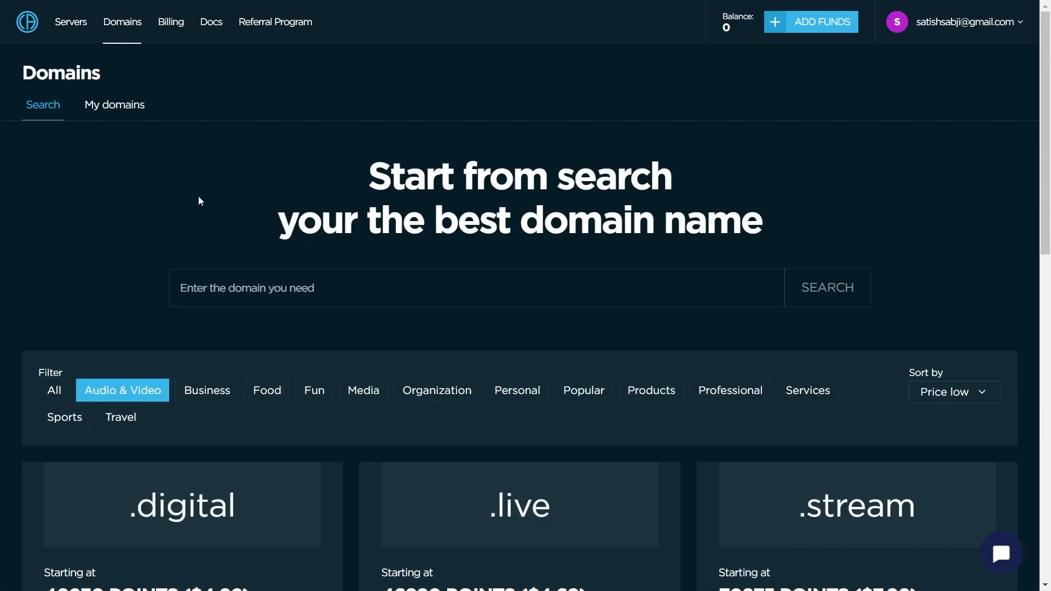
Search the Domains page for the domain name startupshouter.com.
click(321, 285)
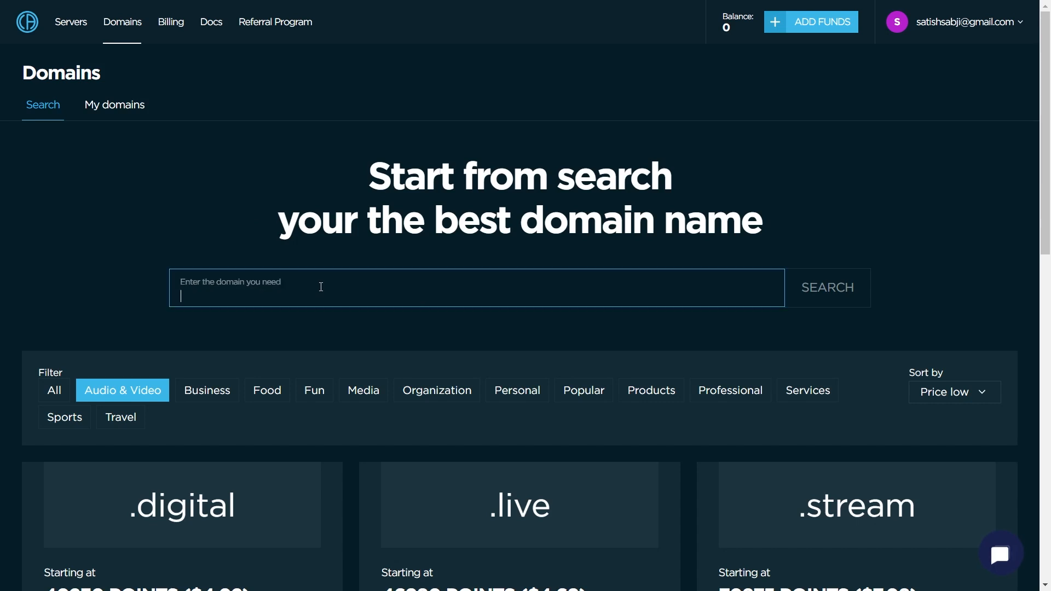
text(startupshout)
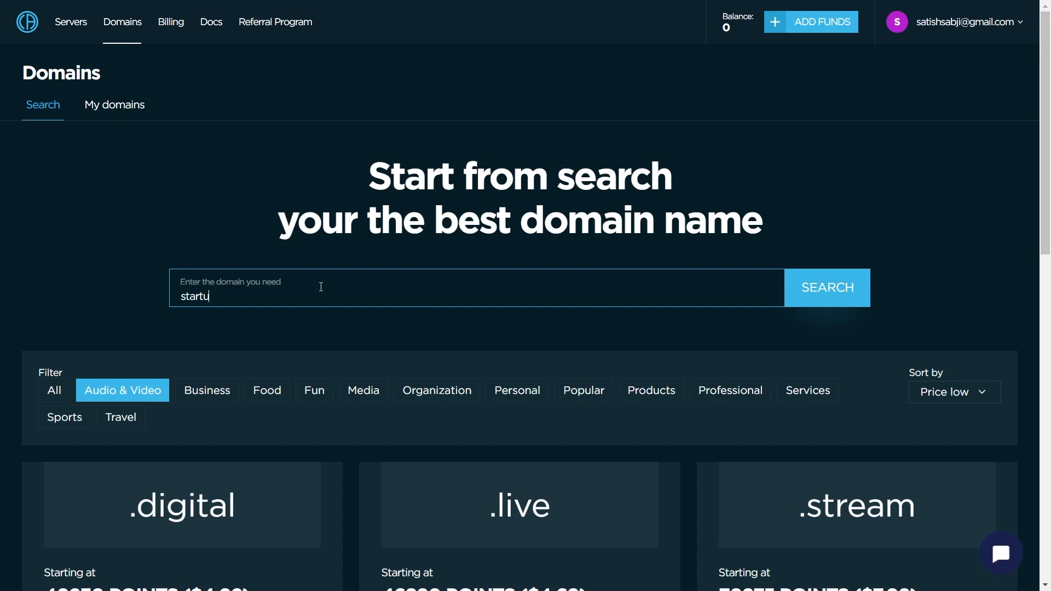
text(er.com)
key(Return)
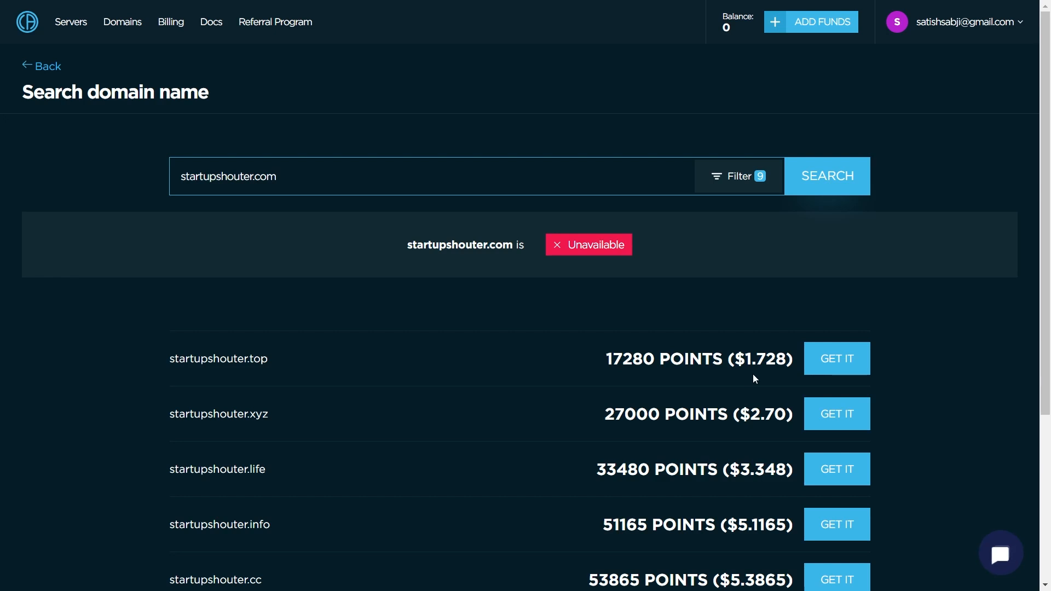
Compare the prices in points and dollars of the alternative startupshouter domain extensions.
scroll(753, 376, down, 2)
scroll(753, 375, down, 1)
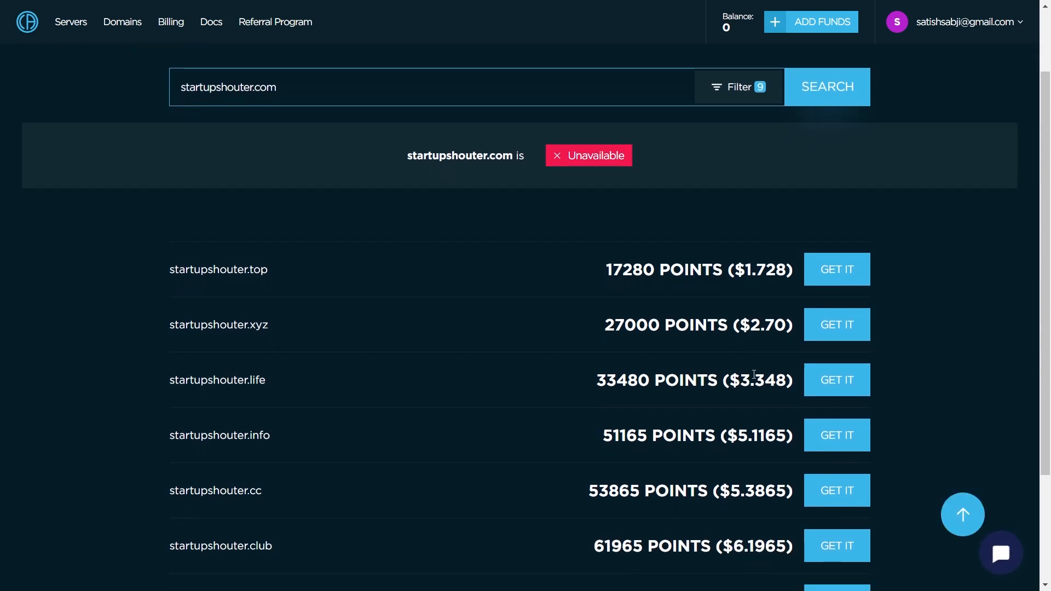
scroll(754, 375, down, 2)
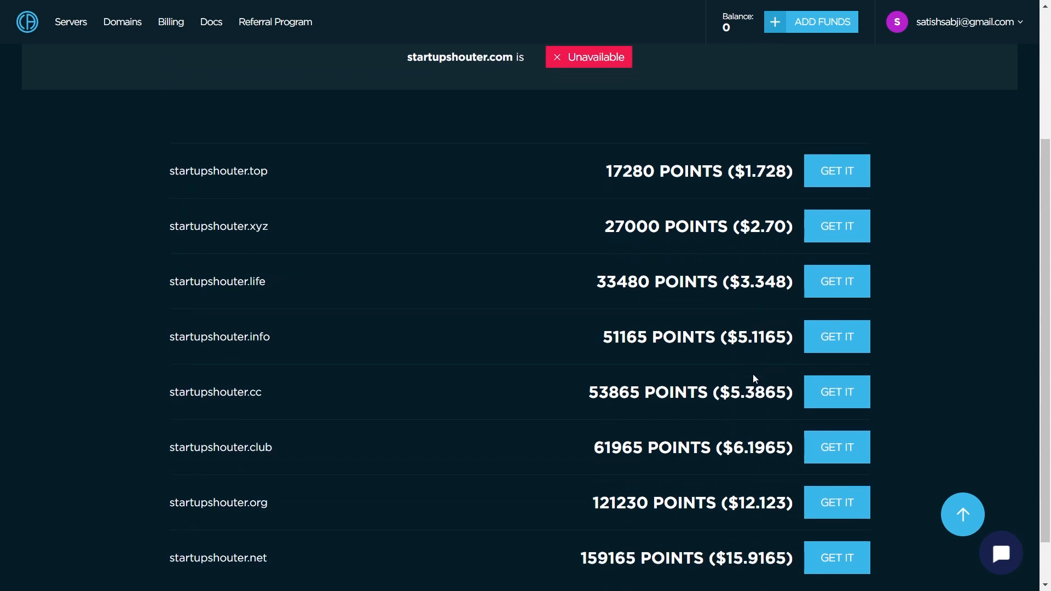
scroll(757, 409, down, 1)
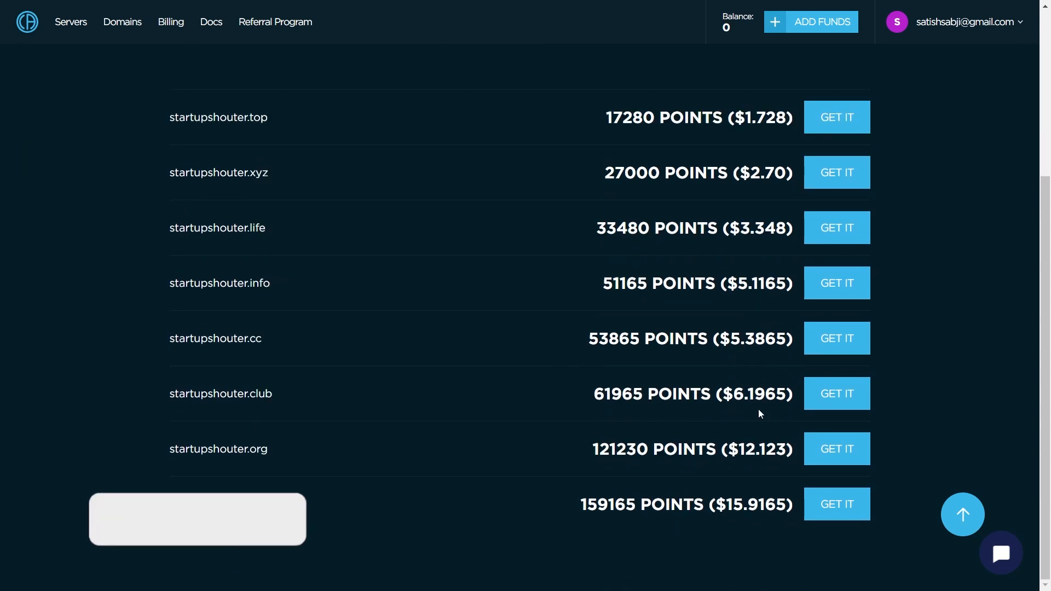
scroll(758, 408, up, 2)
scroll(760, 409, up, 3)
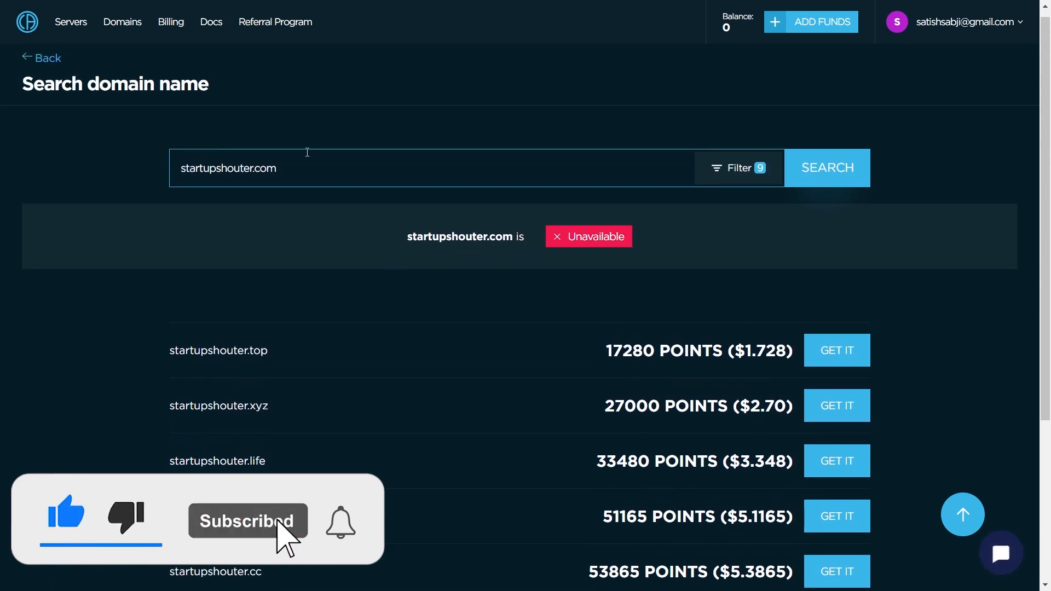
scroll(307, 256, down, 1)
scroll(308, 259, down, 1)
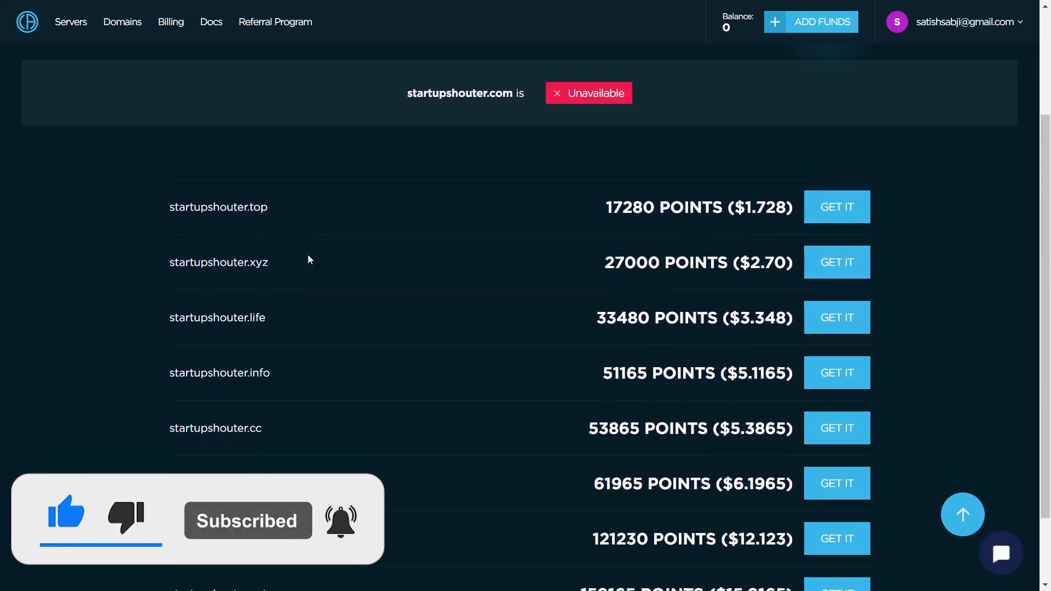
scroll(307, 259, up, 2)
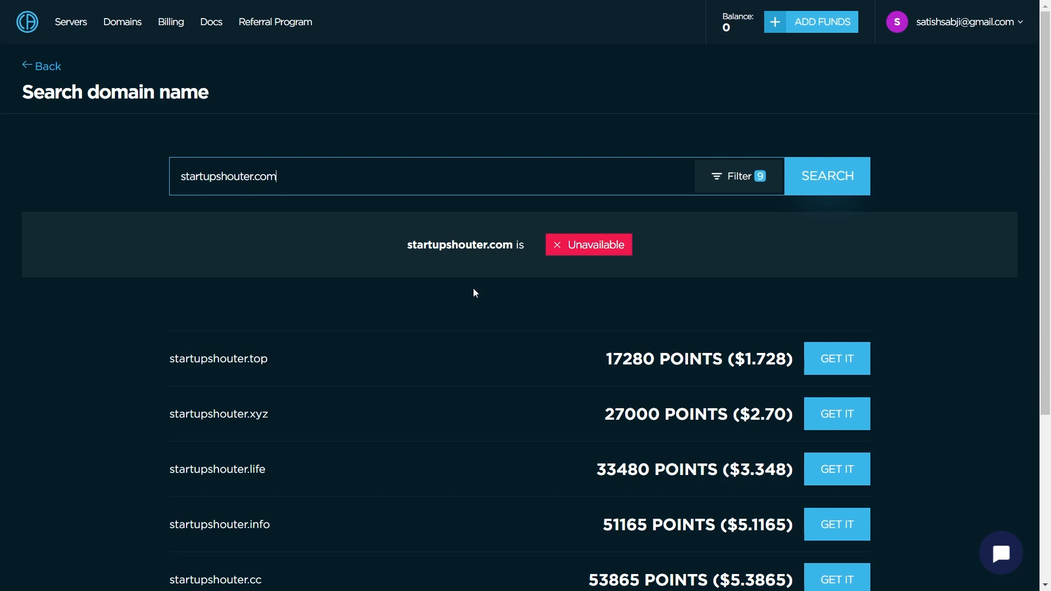
scroll(473, 289, down, 1)
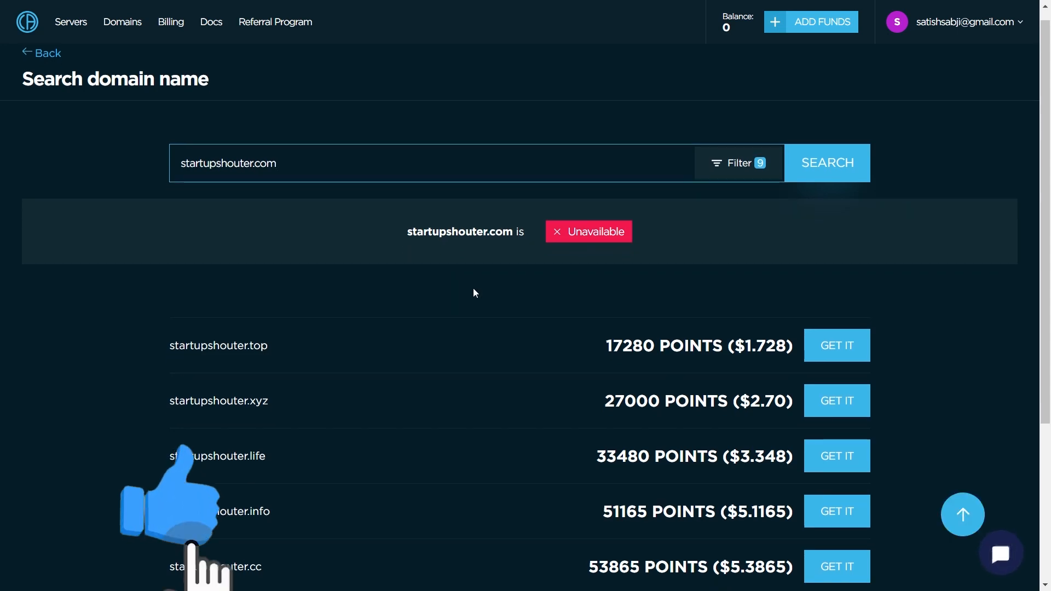
scroll(473, 287, down, 1)
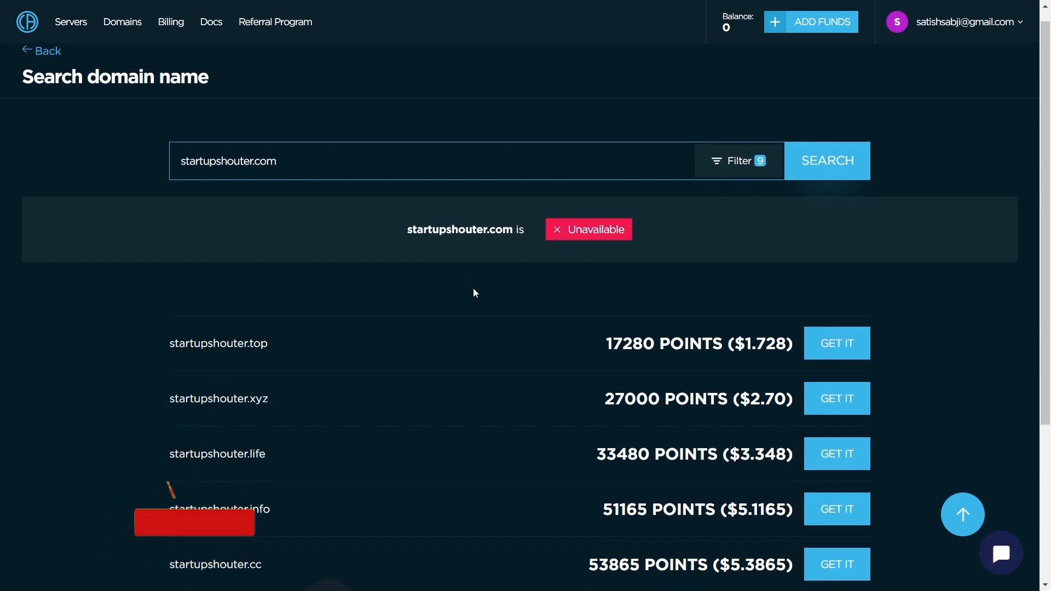
scroll(474, 293, down, 3)
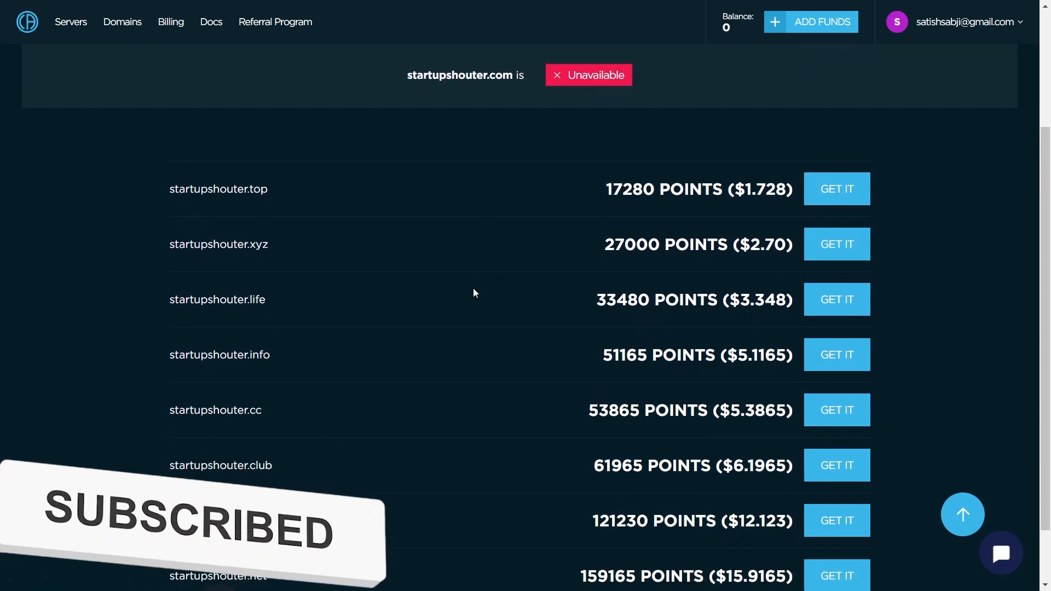